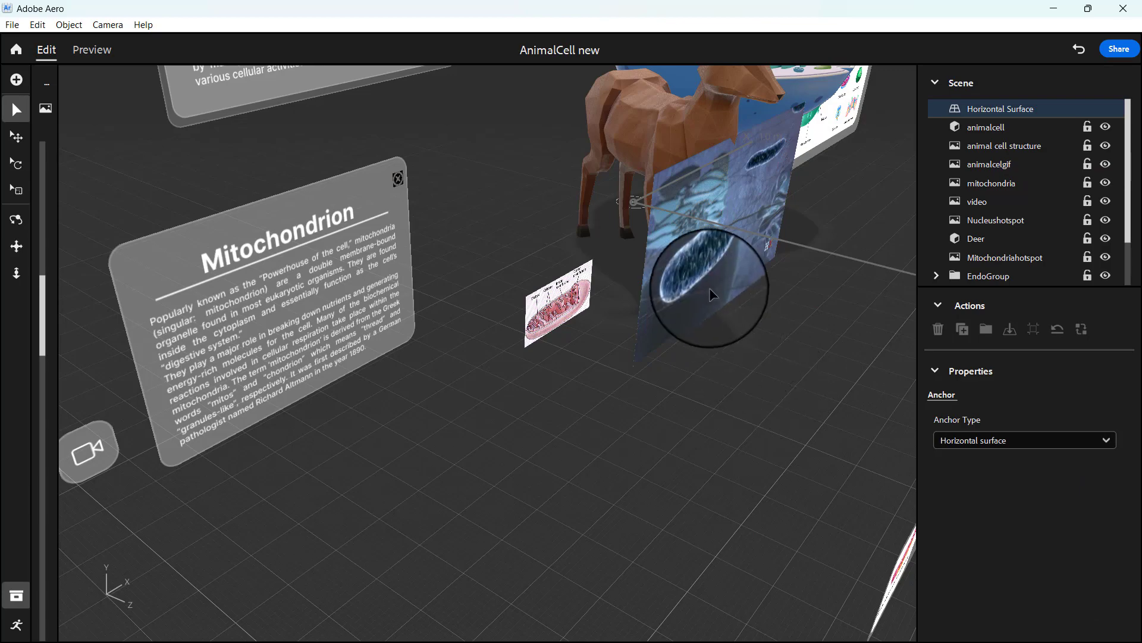
Step: Move the animalcelgif image along X to about -225 cm, in front of the Mitochondrion panel
{"action": "left_click", "coordinate": [708, 287]}
{"action": "right_click_drag", "start_coordinate": [776, 383], "coordinate": [463, 415]}
{"action": "left_click_drag", "start_coordinate": [468, 428], "coordinate": [193, 334]}
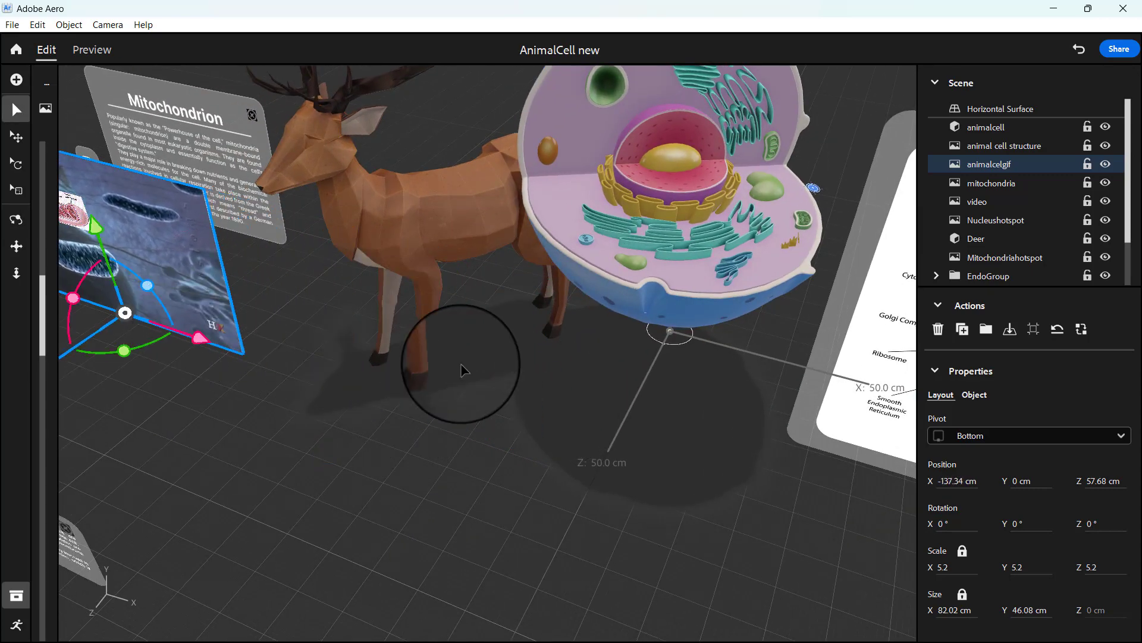
{"action": "right_click_drag", "start_coordinate": [462, 369], "coordinate": [619, 329]}
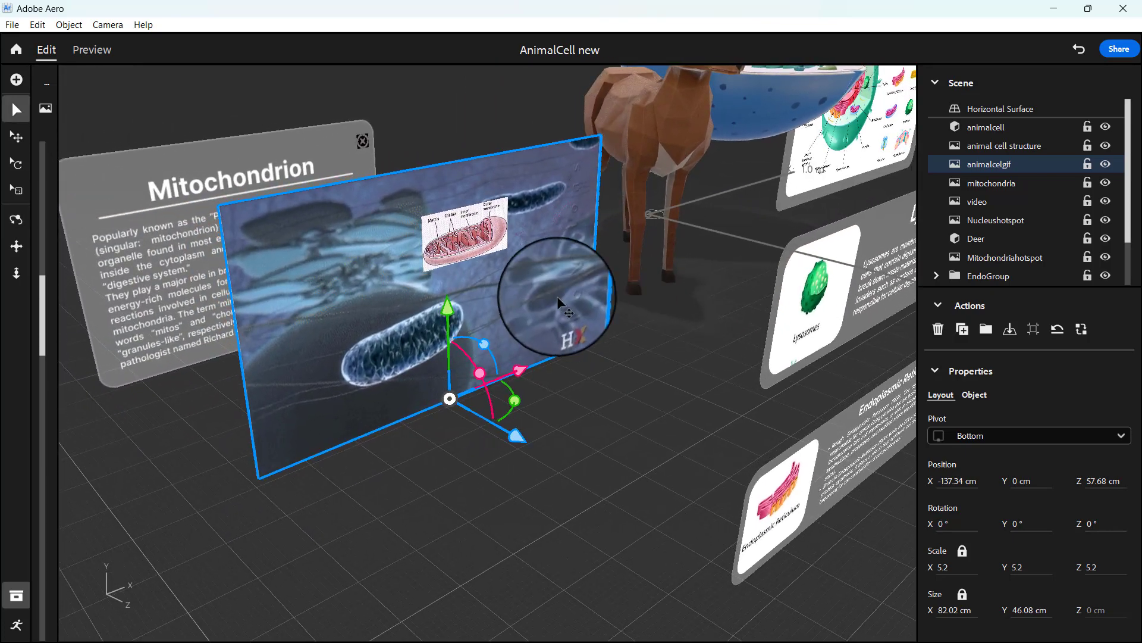
{"action": "left_click_drag", "start_coordinate": [528, 370], "coordinate": [66, 485]}
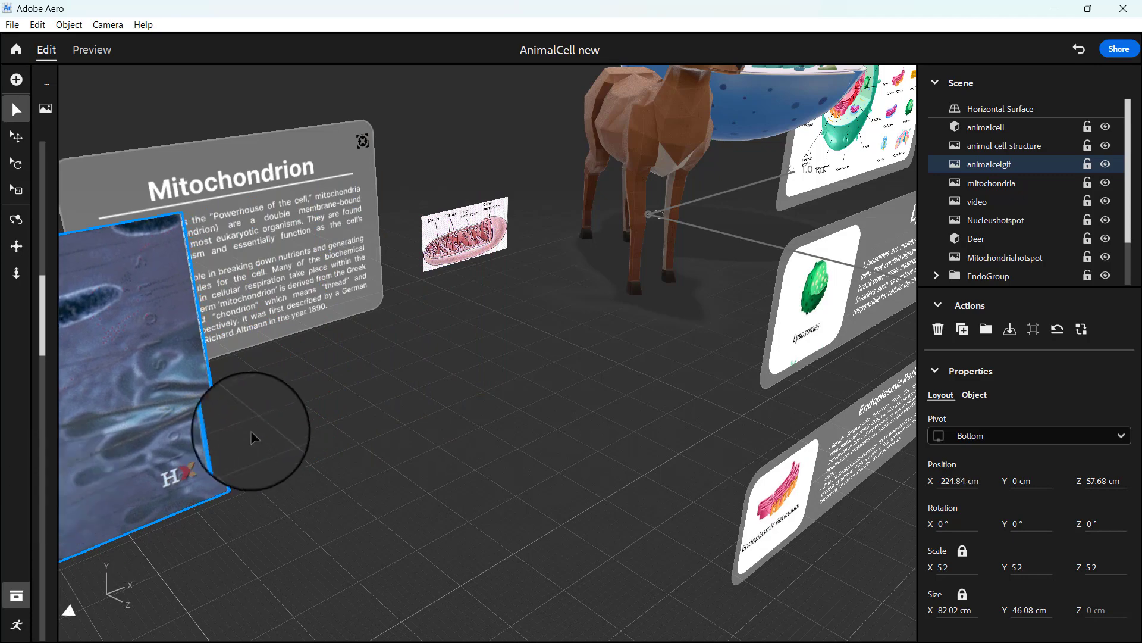
Step: Scale the animalcelgif image down uniformly to 2.7
{"action": "right_click_drag", "start_coordinate": [259, 431], "coordinate": [1, 160]}
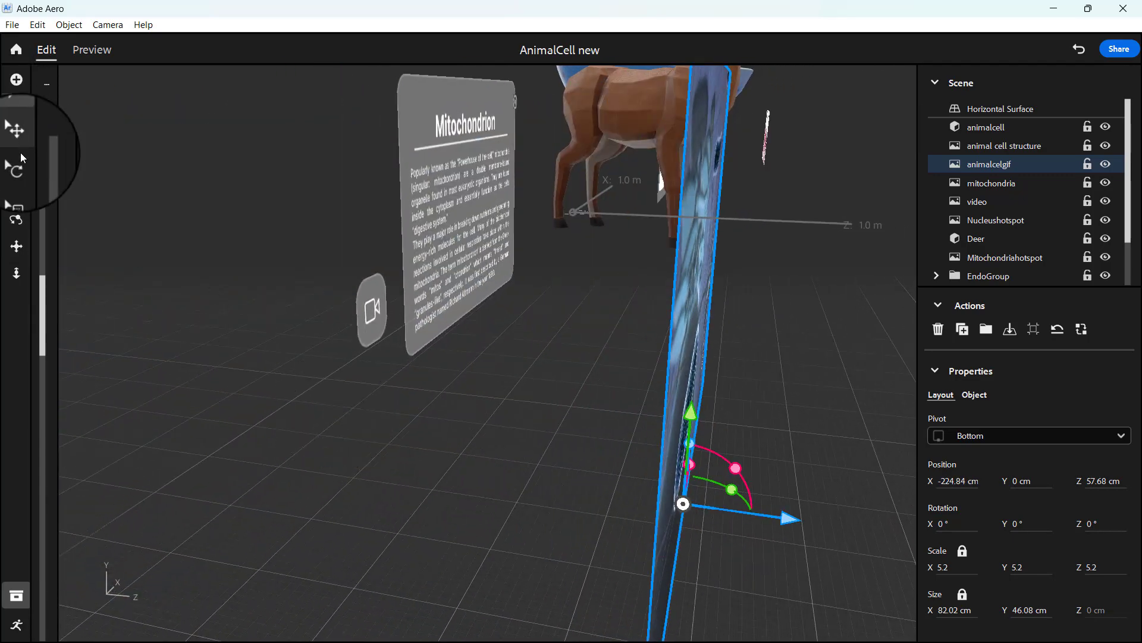
{"action": "left_click", "coordinate": [16, 190]}
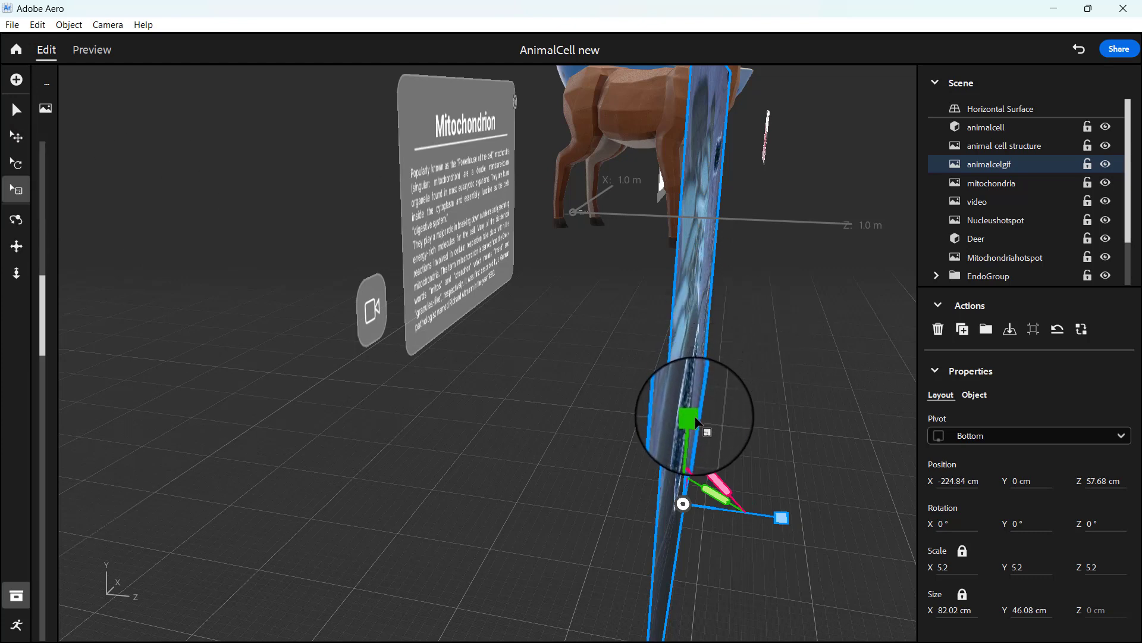
{"action": "left_click_drag", "start_coordinate": [695, 415], "coordinate": [708, 464]}
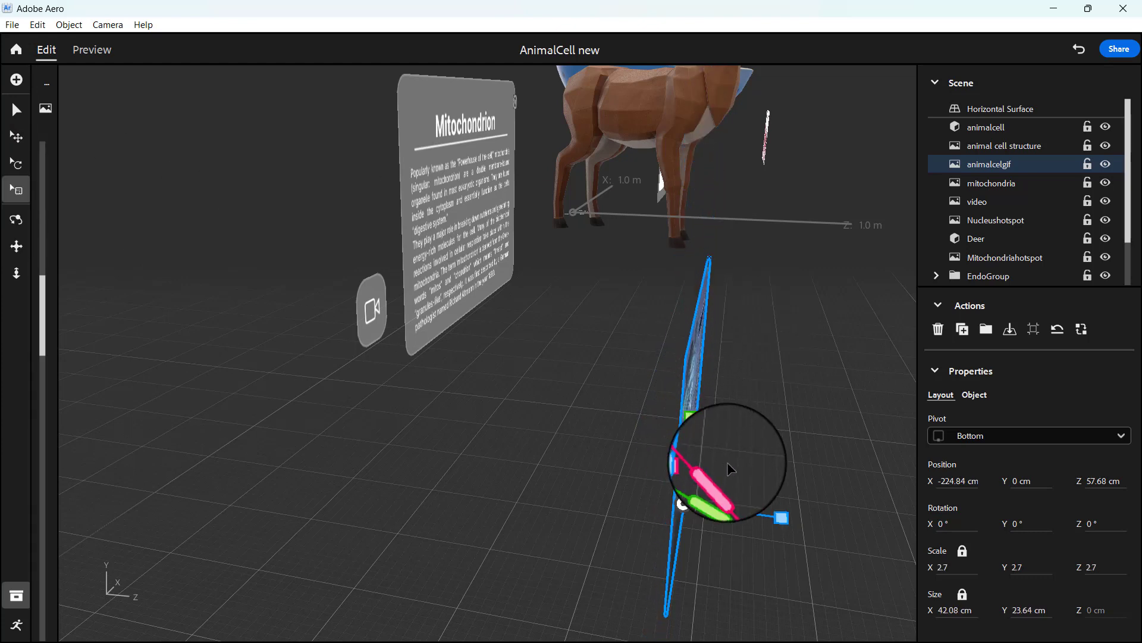
Step: Reposition the animalcelgif image to about 34 cm on Z and -241 cm on X, clear of the Mitochondrion text
{"action": "left_click", "coordinate": [17, 112]}
{"action": "left_click_drag", "start_coordinate": [791, 523], "coordinate": [583, 488]}
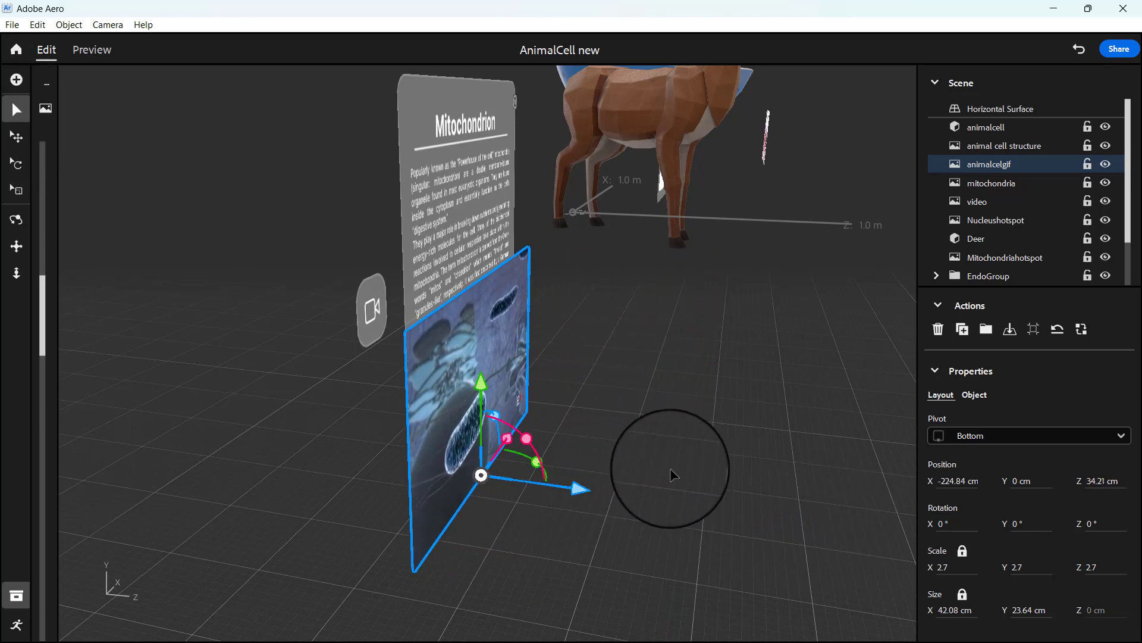
{"action": "left_click_drag", "start_coordinate": [708, 457], "coordinate": [591, 469]}
{"action": "right_click_drag", "start_coordinate": [592, 469], "coordinate": [557, 468]}
{"action": "left_click", "coordinate": [205, 345]}
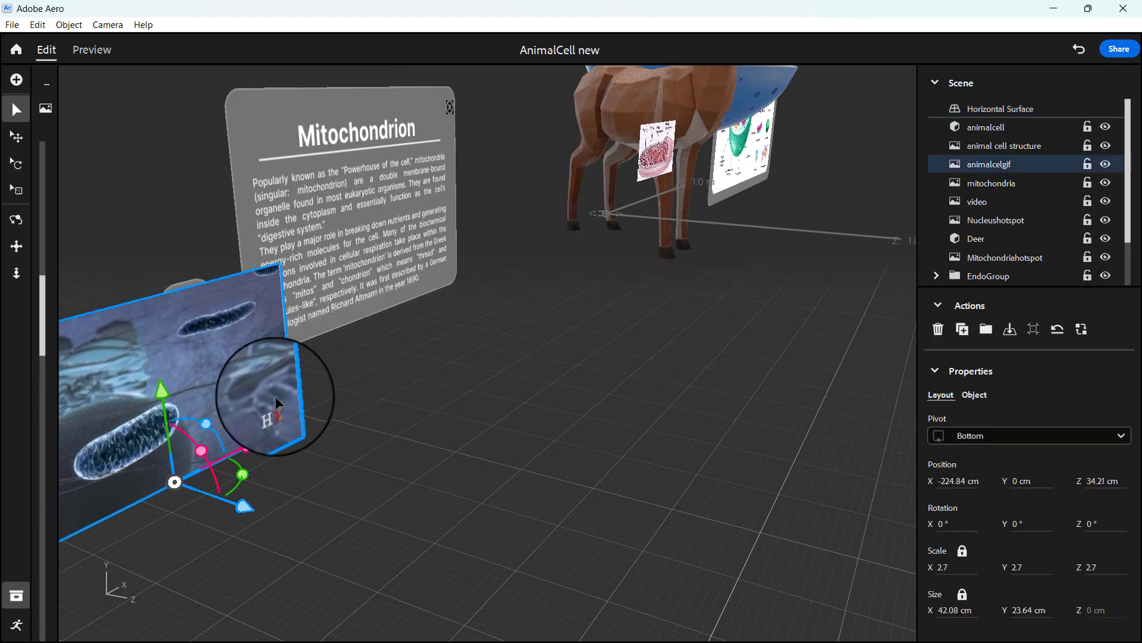
{"action": "left_click_drag", "start_coordinate": [238, 446], "coordinate": [126, 459]}
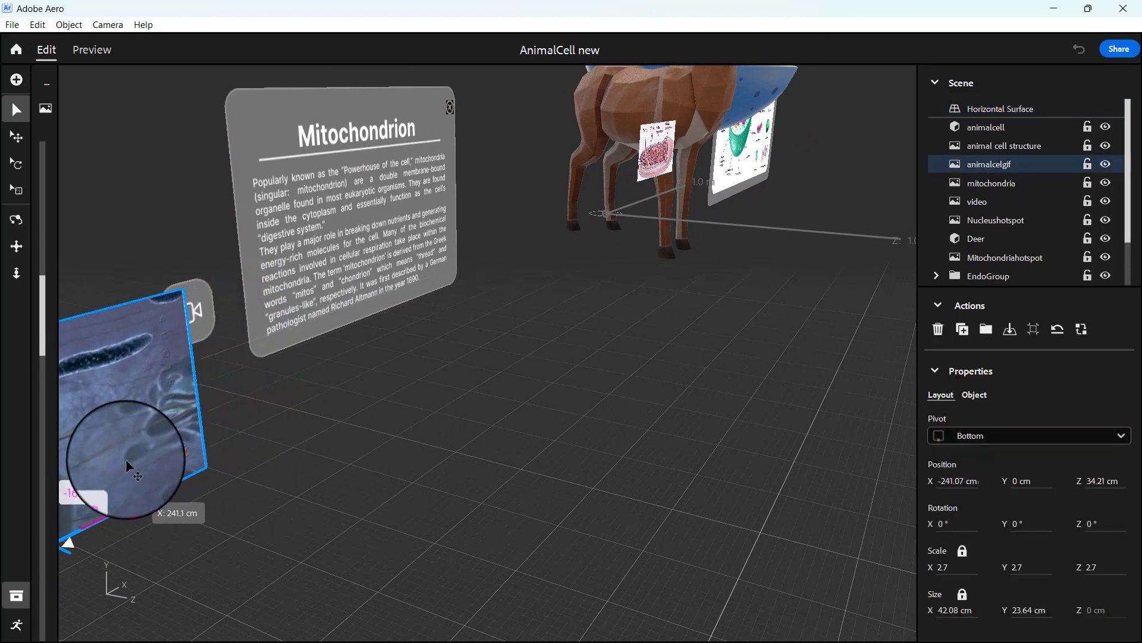
Step: Push the animalcelgif image back along Z to about 13 cm, in line with the Mitochondrion panel
{"action": "right_click_drag", "start_coordinate": [292, 460], "coordinate": [408, 383]}
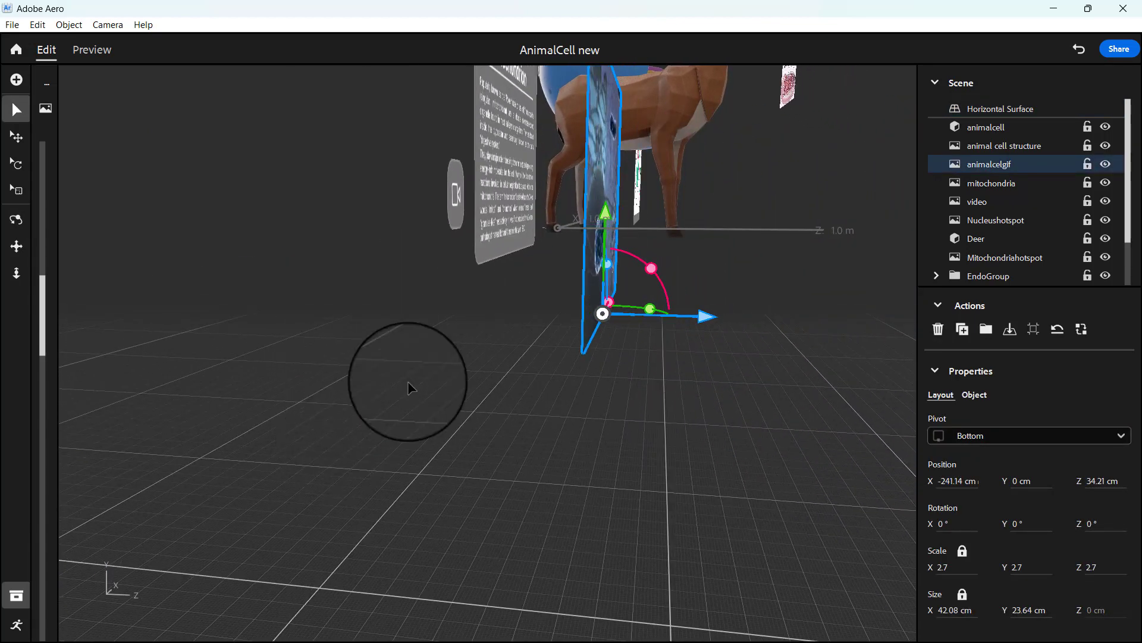
{"action": "left_click_drag", "start_coordinate": [696, 317], "coordinate": [531, 314]}
{"action": "right_click_drag", "start_coordinate": [606, 309], "coordinate": [459, 408]}
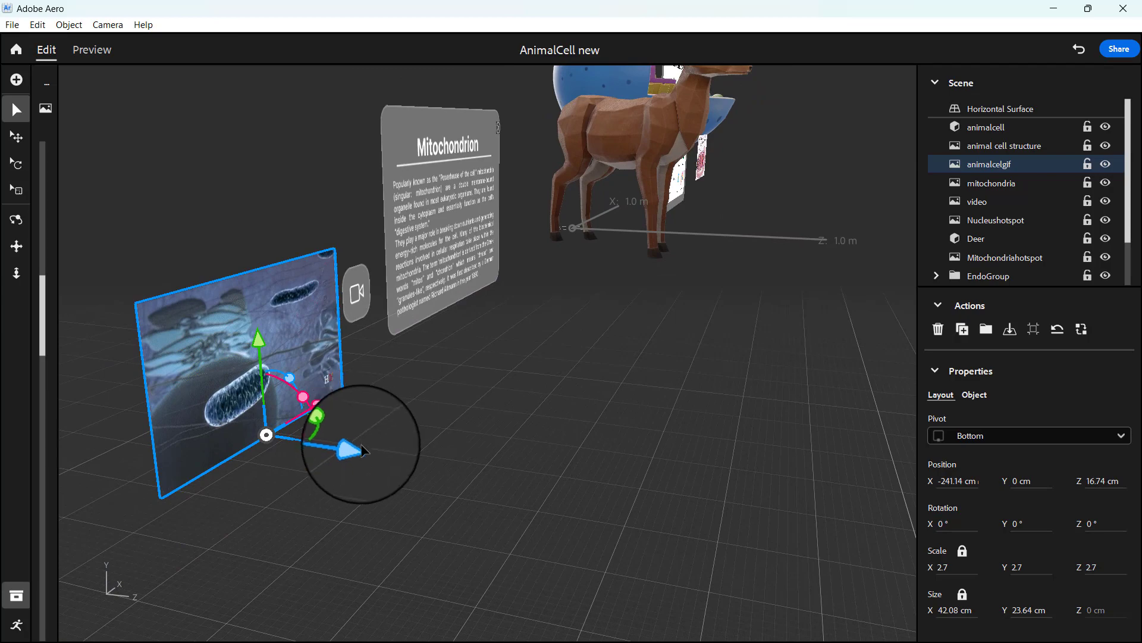
{"action": "left_click_drag", "start_coordinate": [355, 454], "coordinate": [333, 470]}
Step: Place the animalcelgif image next to the video icon at about -233 cm on X and raise it to about 8.5 cm
{"action": "right_click_drag", "start_coordinate": [429, 452], "coordinate": [288, 439]}
{"action": "scroll", "coordinate": [385, 454], "scroll_direction": "down", "scroll_amount": 8}
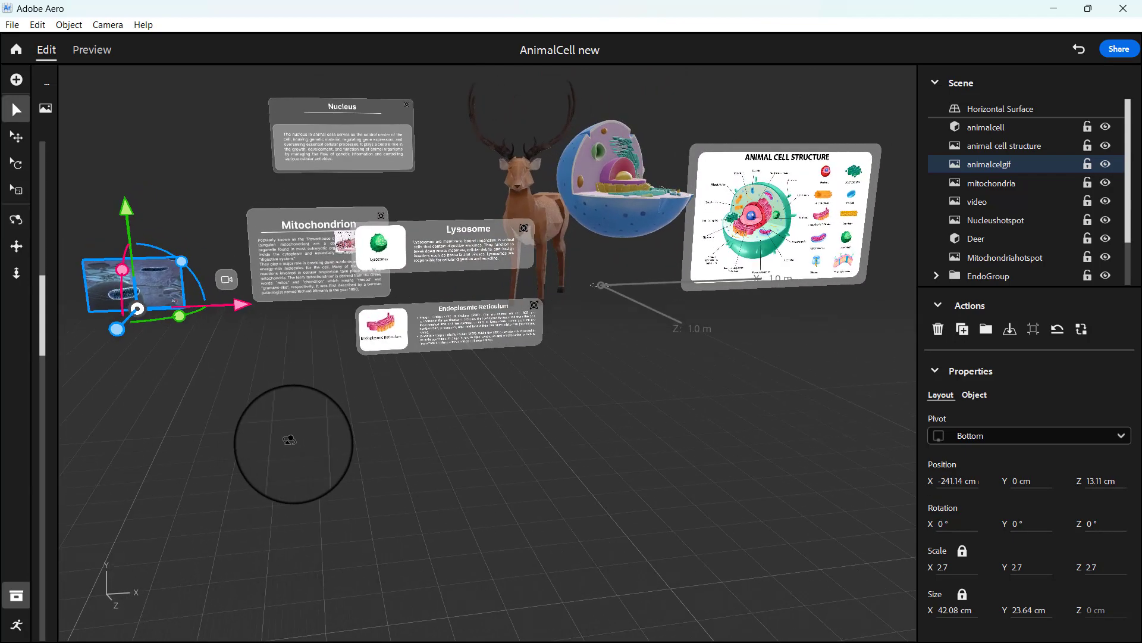
{"action": "right_click_drag", "start_coordinate": [236, 371], "coordinate": [249, 358]}
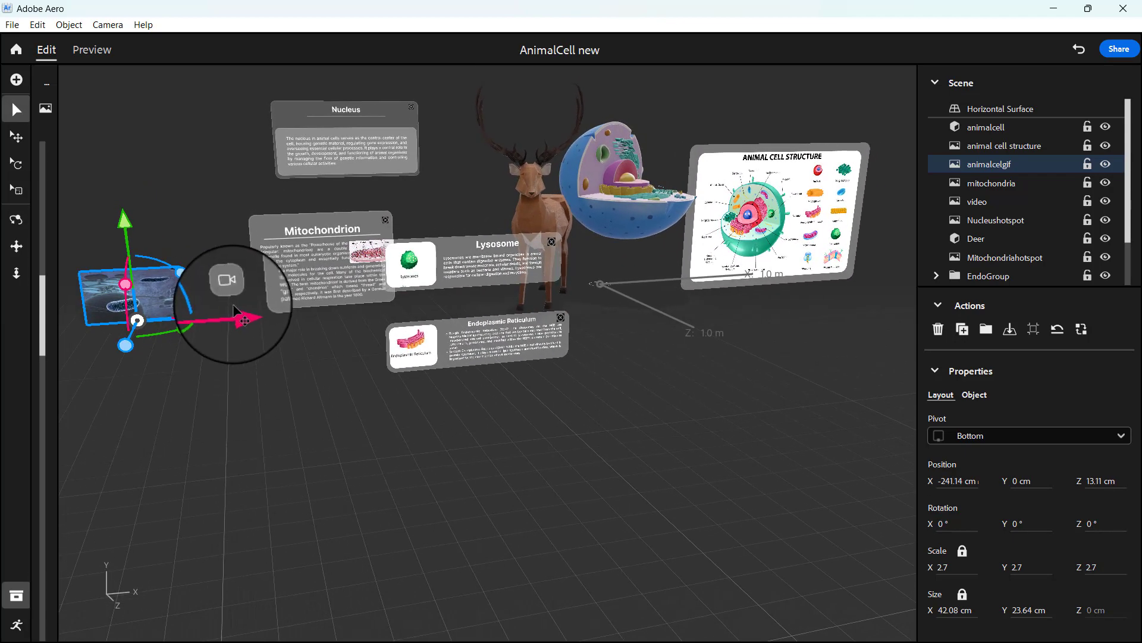
{"action": "left_click_drag", "start_coordinate": [241, 311], "coordinate": [258, 306]}
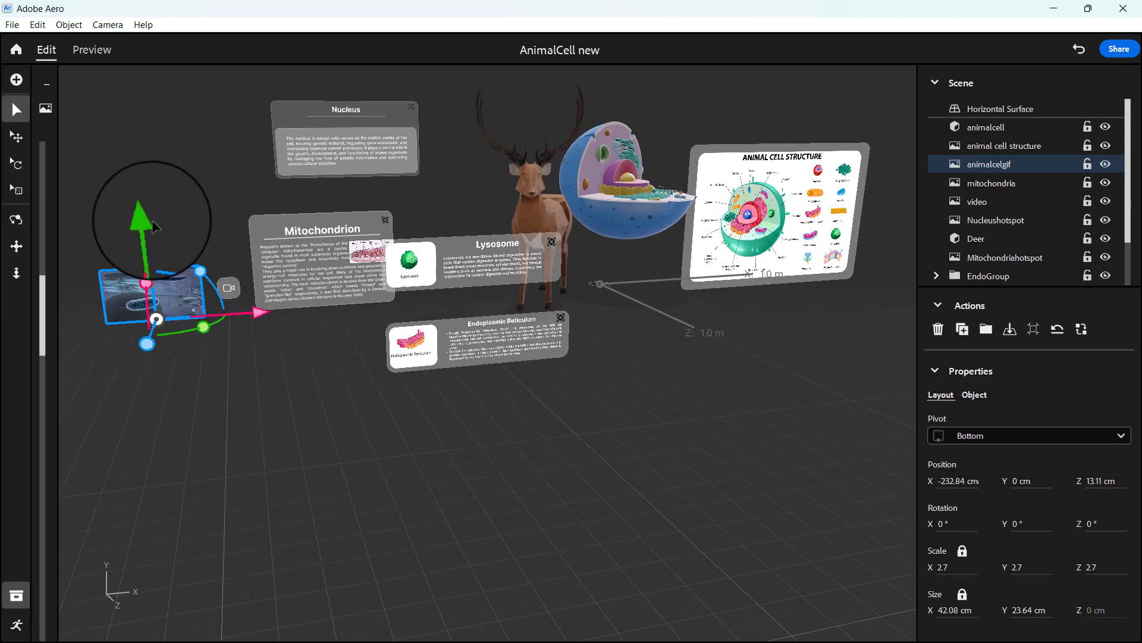
{"action": "left_click_drag", "start_coordinate": [146, 222], "coordinate": [145, 201]}
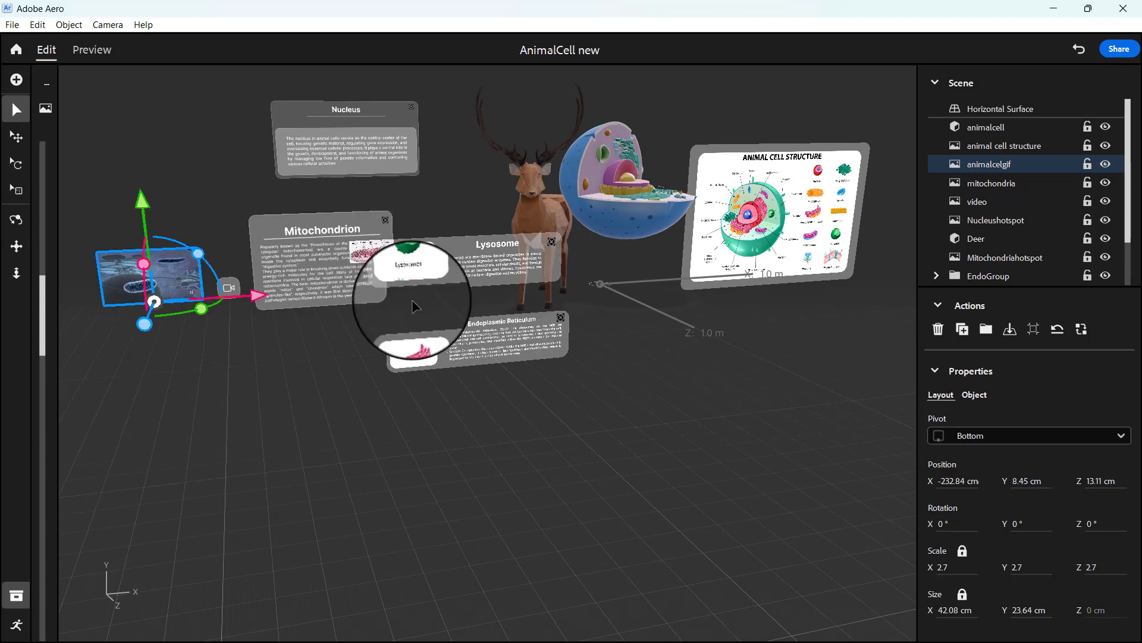
Step: Move the mitochondria image above the animalcelgif image, to about X -226 cm, Y 43 cm and Z 21 cm
{"action": "left_click", "coordinate": [373, 253]}
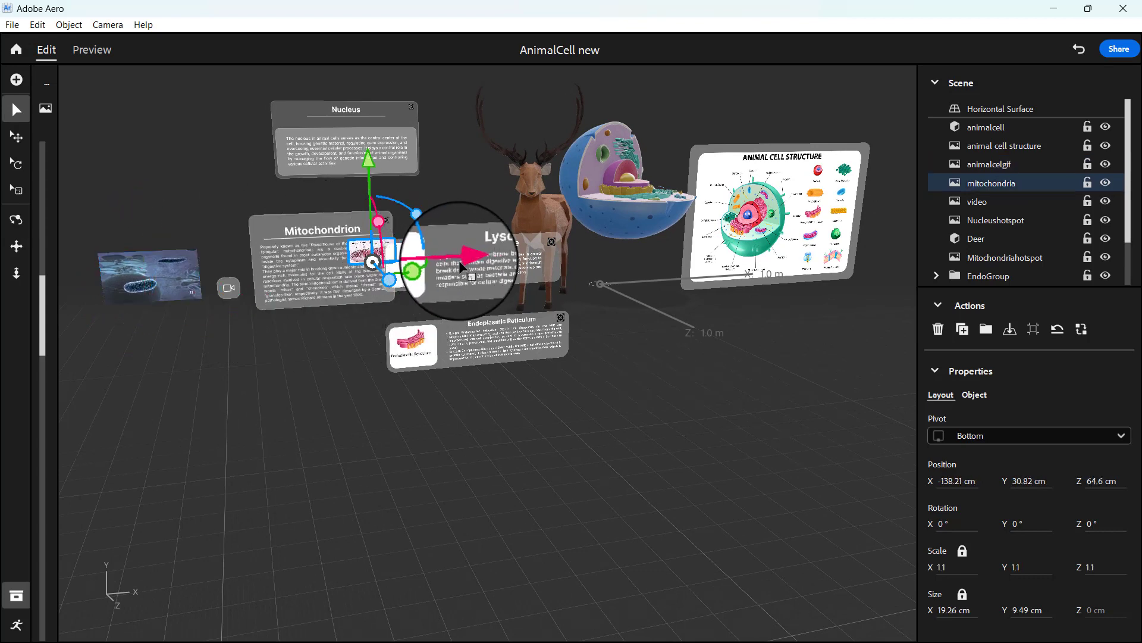
{"action": "left_click_drag", "start_coordinate": [476, 262], "coordinate": [233, 241]}
{"action": "left_click_drag", "start_coordinate": [141, 170], "coordinate": [138, 148]}
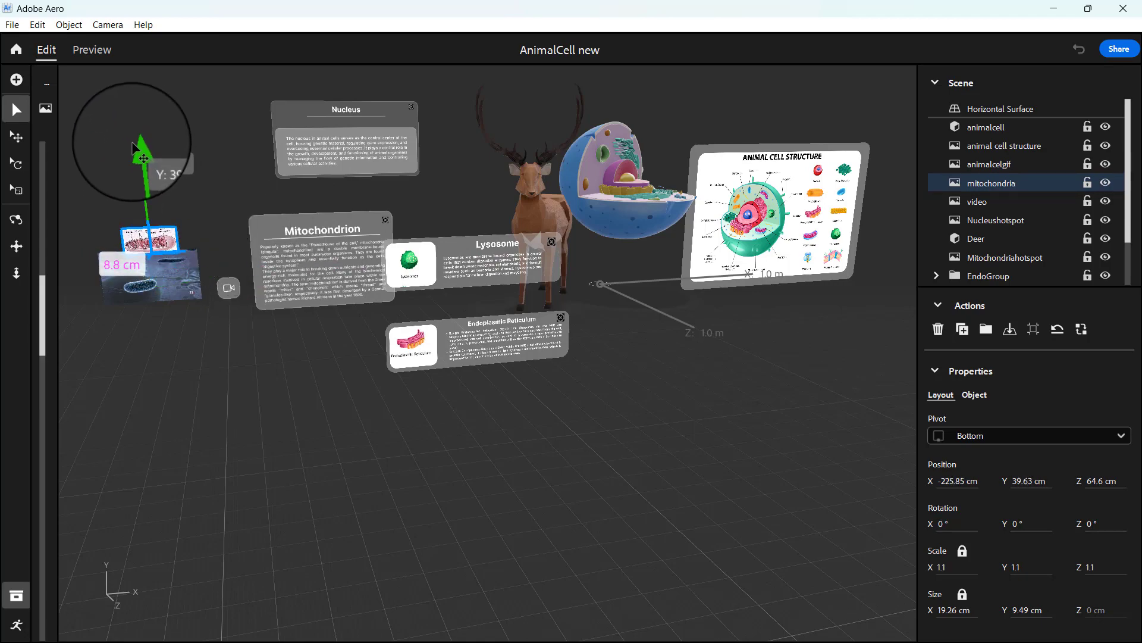
{"action": "scroll", "coordinate": [353, 480], "scroll_direction": "up", "scroll_amount": 5}
{"action": "right_click_drag", "start_coordinate": [354, 480], "coordinate": [705, 387]}
{"action": "left_click_drag", "start_coordinate": [697, 319], "coordinate": [459, 319]}
{"action": "right_click_drag", "start_coordinate": [592, 437], "coordinate": [567, 426]}
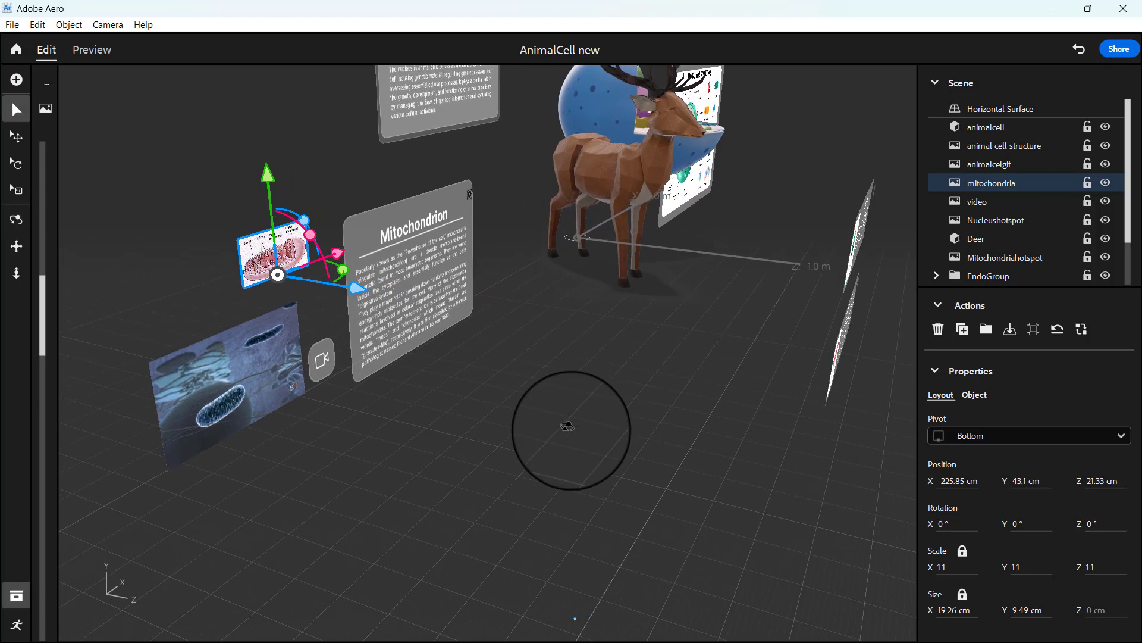
Step: Scale the mitochondria image up uniformly to 1.7 and shift it back along Z to about 18 cm
{"action": "left_click", "coordinate": [20, 192]}
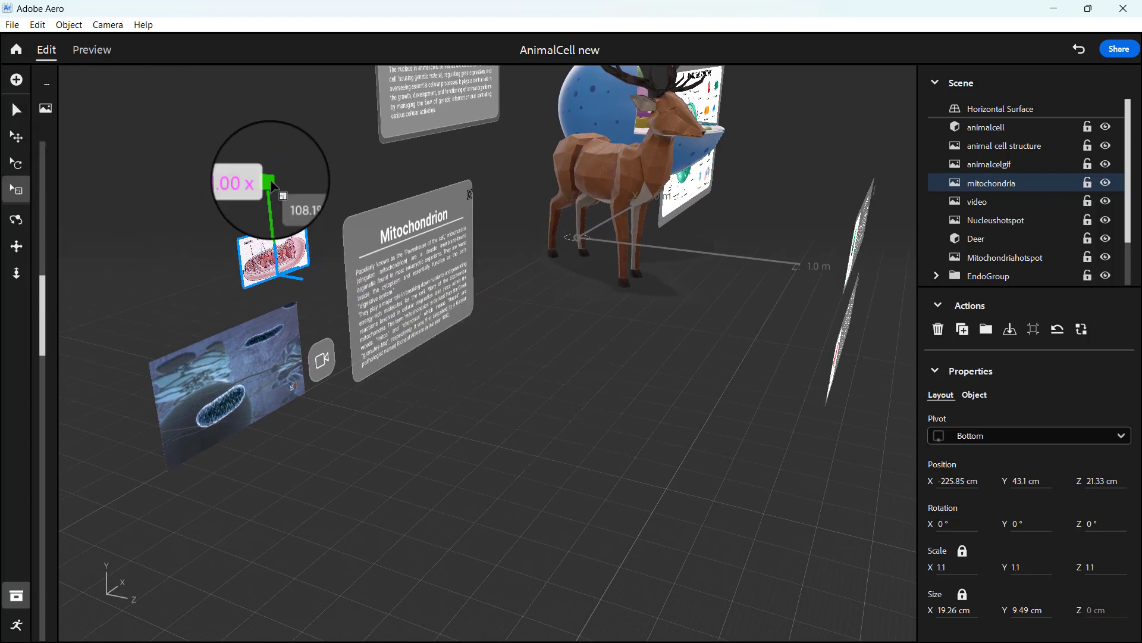
{"action": "left_click_drag", "start_coordinate": [273, 186], "coordinate": [132, 107]}
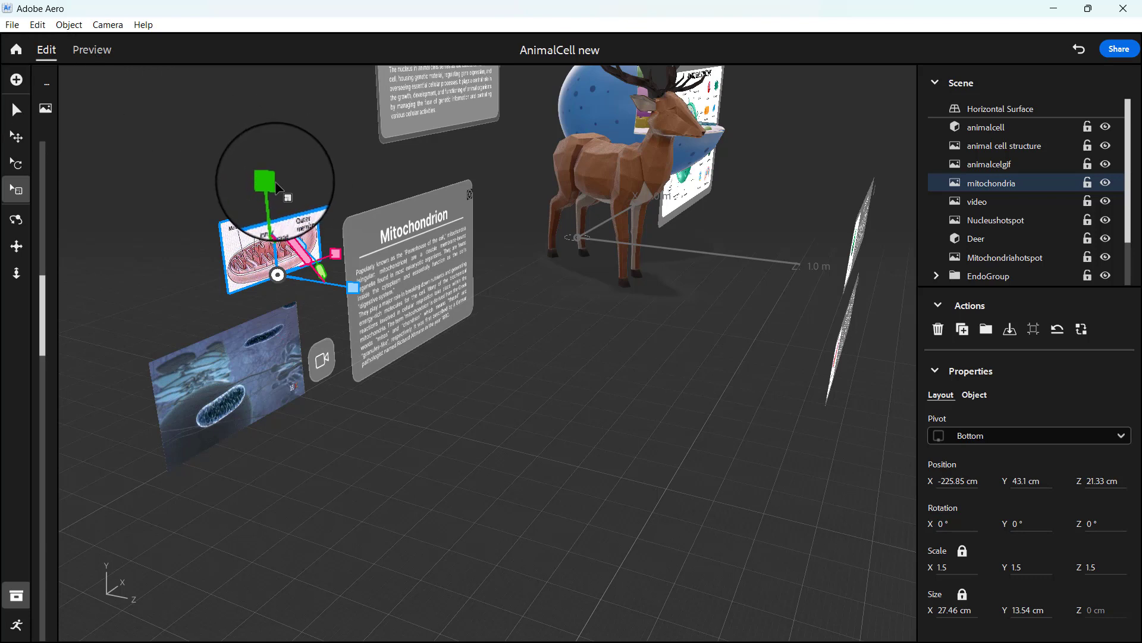
{"action": "left_click_drag", "start_coordinate": [272, 186], "coordinate": [266, 156]}
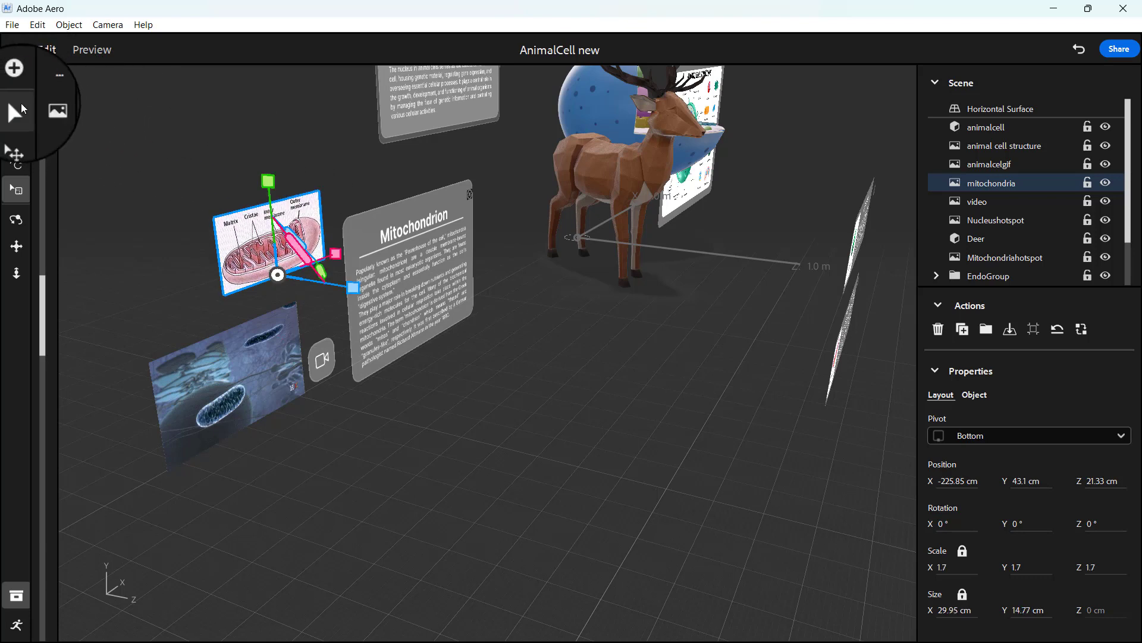
{"action": "left_click", "coordinate": [22, 108]}
{"action": "left_click_drag", "start_coordinate": [355, 287], "coordinate": [344, 282]}
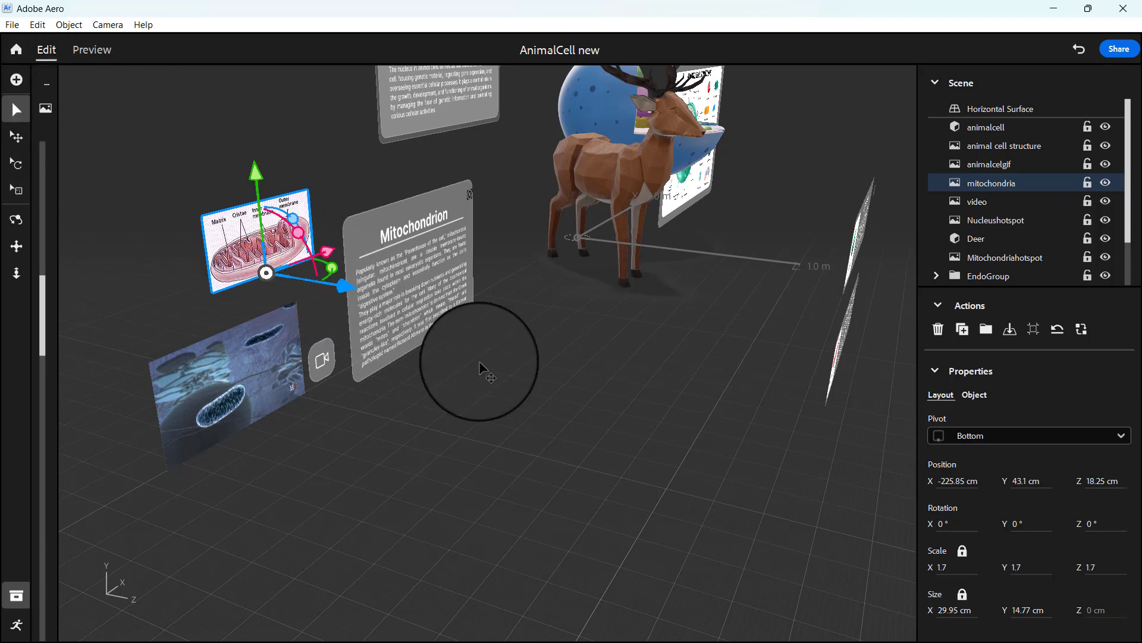
Step: Rotate the Mitochondrion panel, its video icon and the two adjacent images together slightly about the vertical axis
{"action": "left_click_drag", "start_coordinate": [545, 473], "coordinate": [202, 226]}
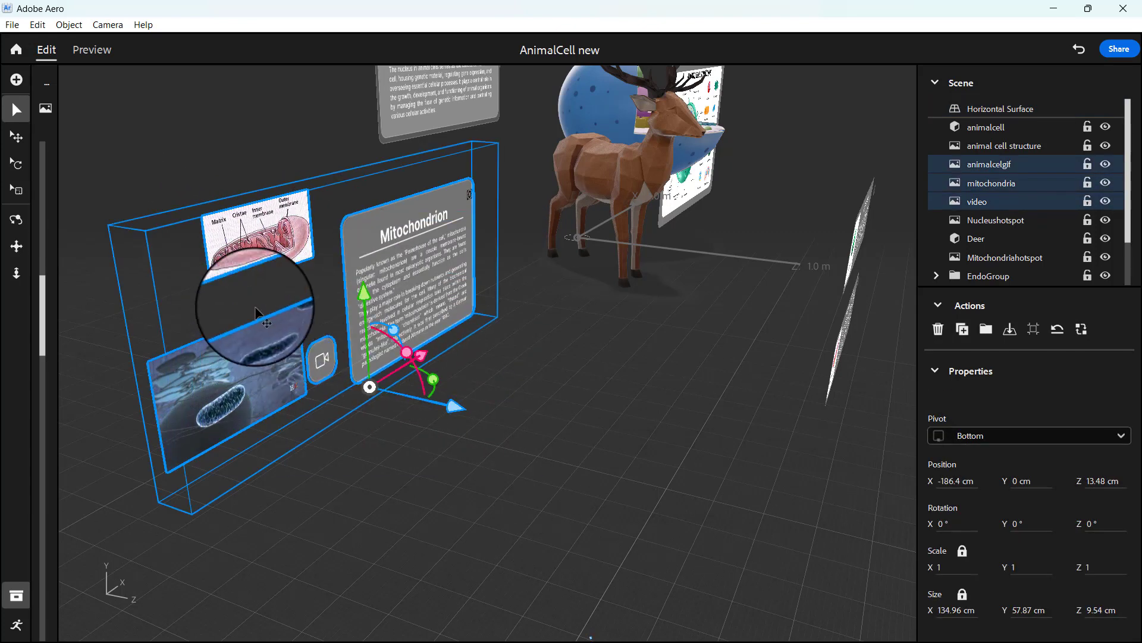
{"action": "mouse_move", "coordinate": [437, 379]}
{"action": "left_mouse_down"}
{"action": "mouse_move", "coordinate": [459, 362]}
{"action": "mouse_move", "coordinate": [447, 364]}
{"action": "left_mouse_up"}
{"action": "left_click", "coordinate": [550, 396]}
Step: Turn the Nucleus information panel slightly about its vertical axis
{"action": "right_click_drag", "start_coordinate": [550, 395], "coordinate": [369, 428]}
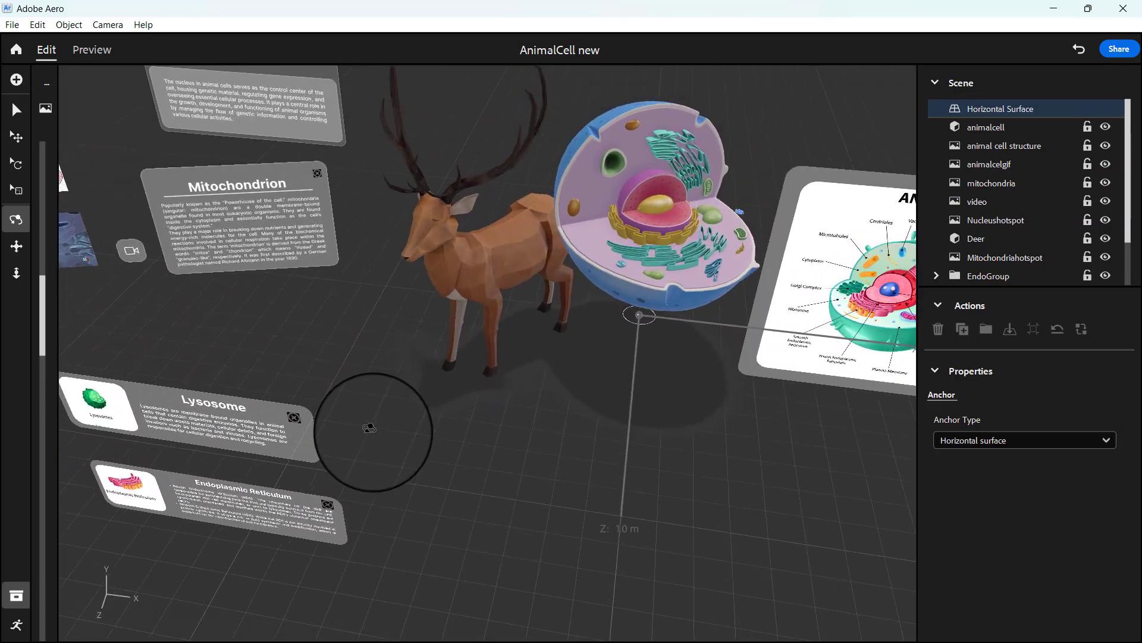
{"action": "left_click", "coordinate": [252, 84]}
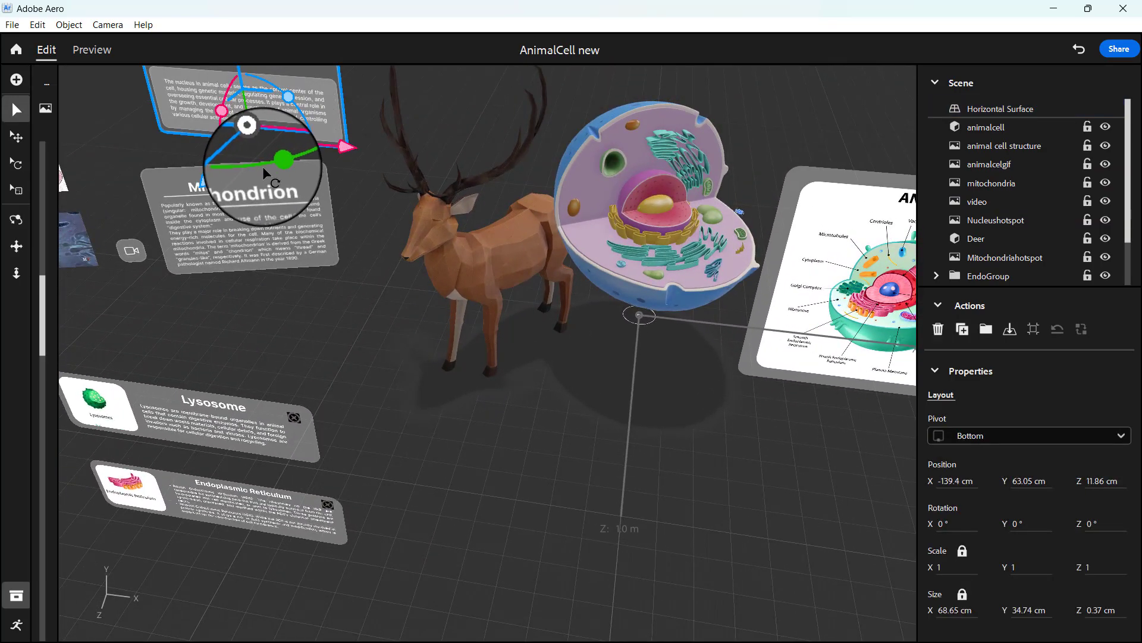
{"action": "left_click_drag", "start_coordinate": [272, 163], "coordinate": [308, 160]}
Step: Rotate the animal cell structure image about its vertical axis so it angles toward the scene's centre
{"action": "right_click_drag", "start_coordinate": [828, 365], "coordinate": [783, 311]}
{"action": "left_click", "coordinate": [857, 372]}
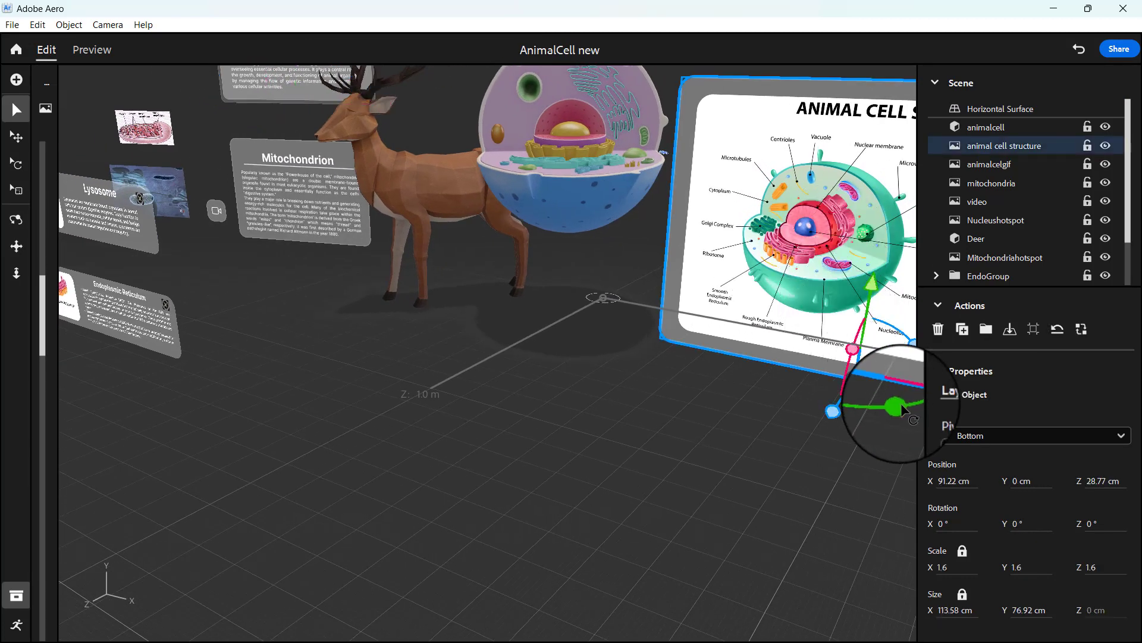
{"action": "left_click_drag", "start_coordinate": [883, 407], "coordinate": [866, 416]}
{"action": "left_click", "coordinate": [701, 437]}
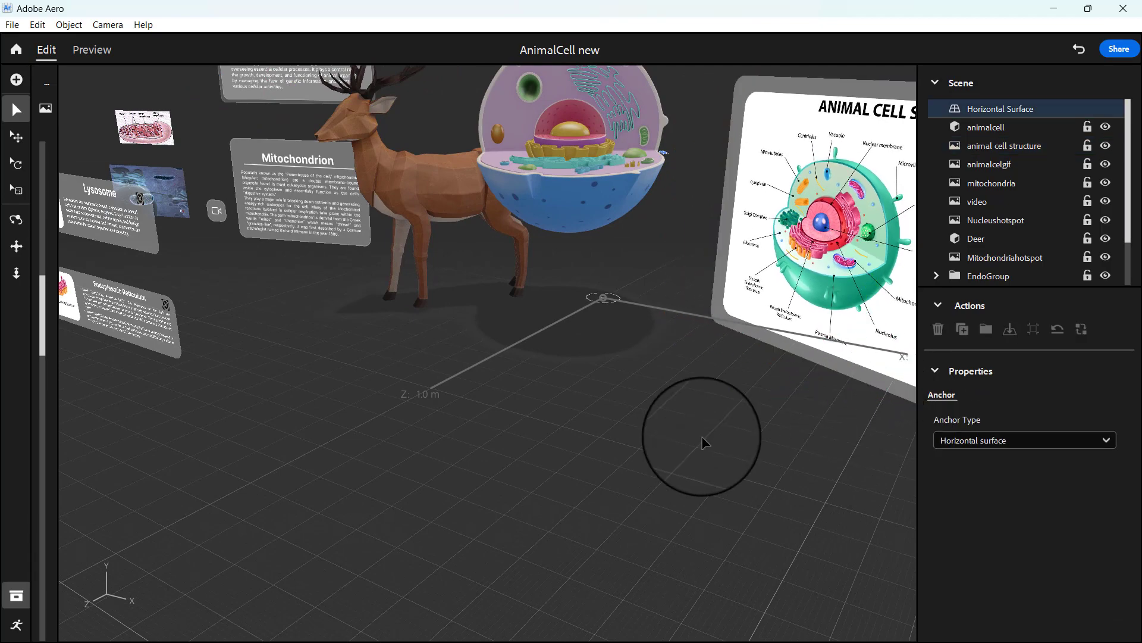
{"action": "scroll", "coordinate": [702, 437], "scroll_direction": "down", "scroll_amount": 3}
{"action": "right_click_drag", "start_coordinate": [702, 437], "coordinate": [791, 425]}
{"action": "scroll", "coordinate": [795, 429], "scroll_direction": "down", "scroll_amount": 5}
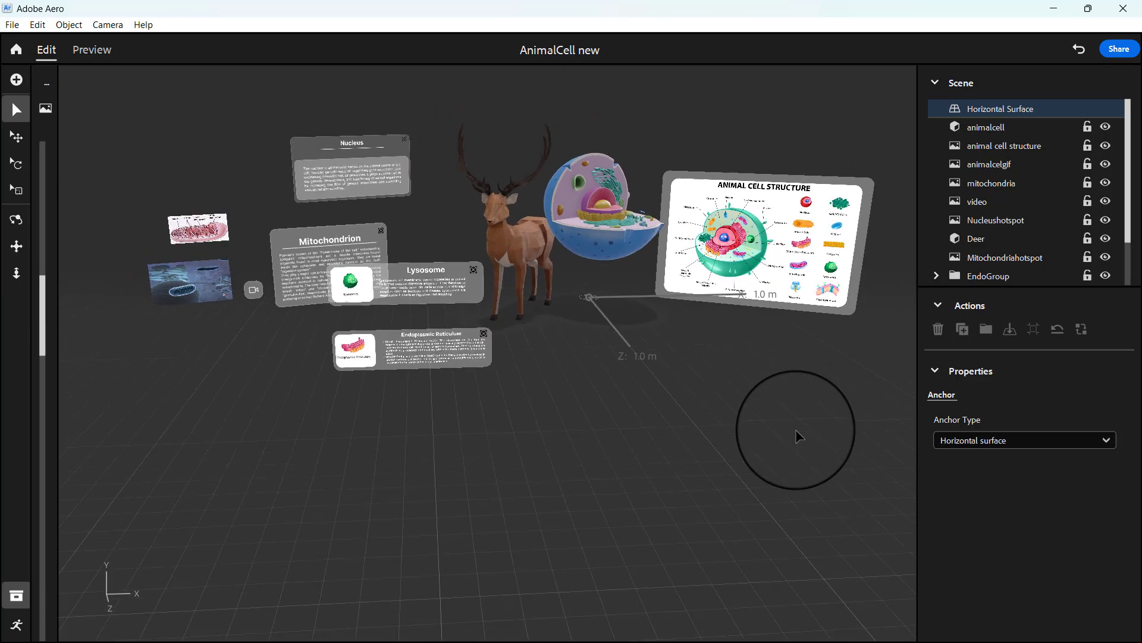
{"action": "scroll", "coordinate": [621, 384], "scroll_direction": "up", "scroll_amount": 2}
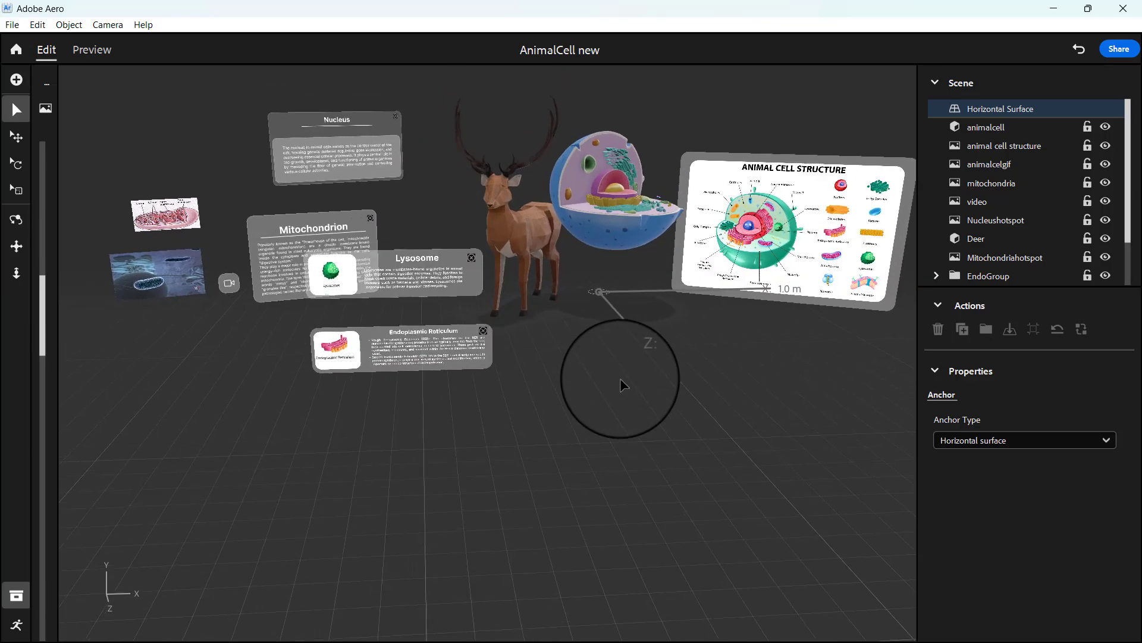
{"action": "scroll", "coordinate": [621, 384], "scroll_direction": "down", "scroll_amount": 3}
{"action": "mouse_move", "coordinate": [621, 384]}
{"action": "right_mouse_down"}
{"action": "mouse_move", "coordinate": [636, 377]}
{"action": "mouse_move", "coordinate": [571, 406]}
{"action": "mouse_move", "coordinate": [608, 387]}
{"action": "right_mouse_up"}
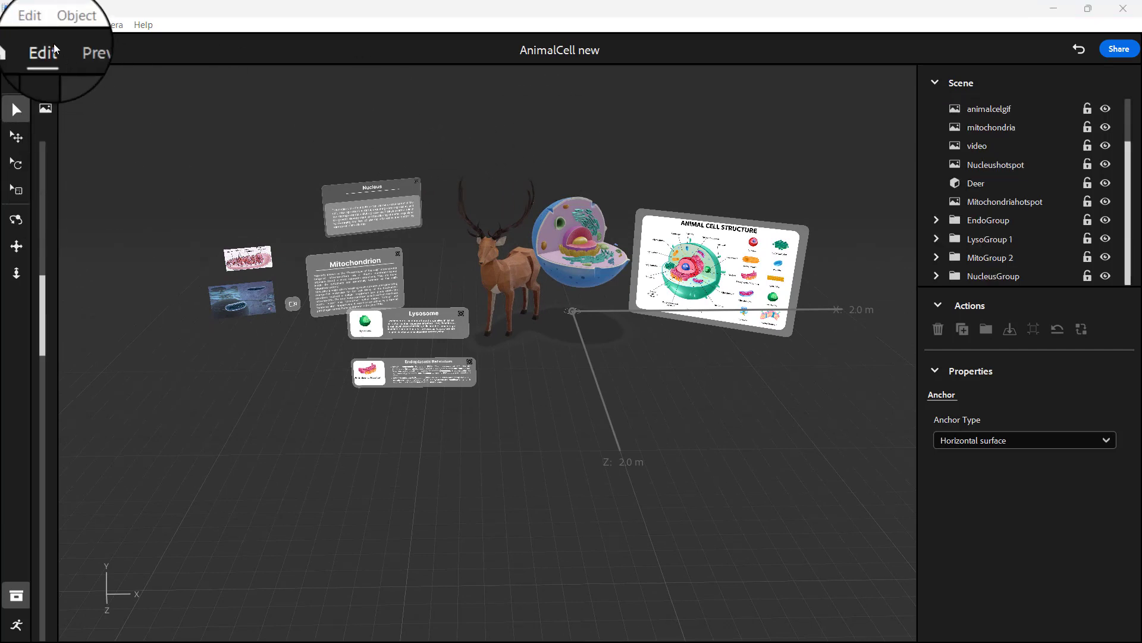
Step: Import the mitochondriacellorganelles model from the animal cell AR folder into the scene
{"action": "left_click", "coordinate": [17, 81]}
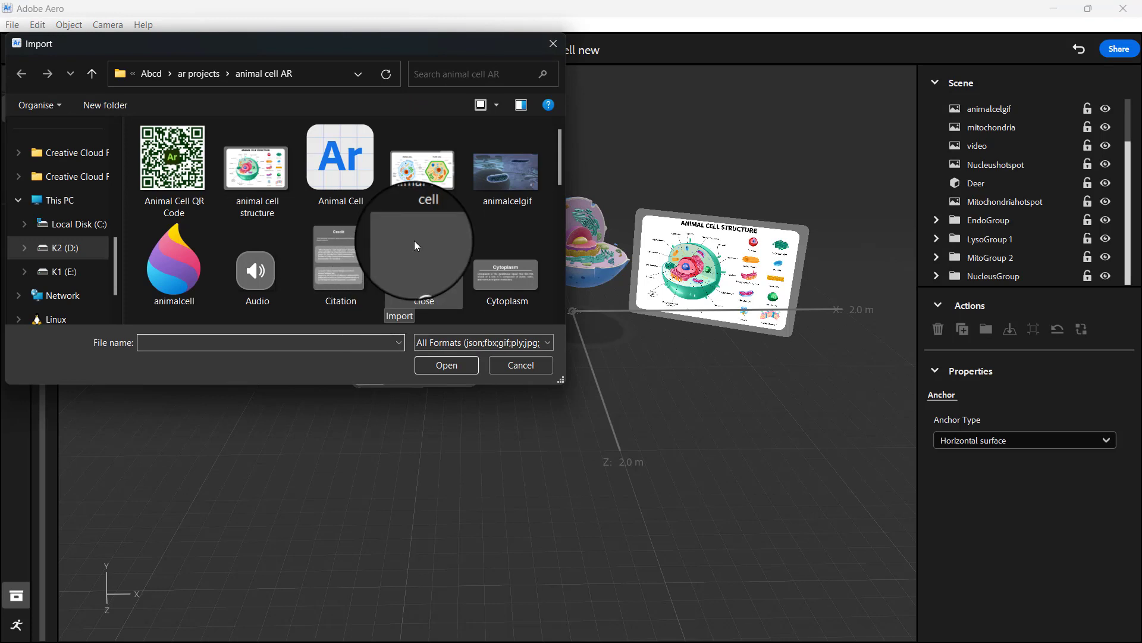
{"action": "scroll", "coordinate": [414, 240], "scroll_direction": "down", "scroll_amount": 5}
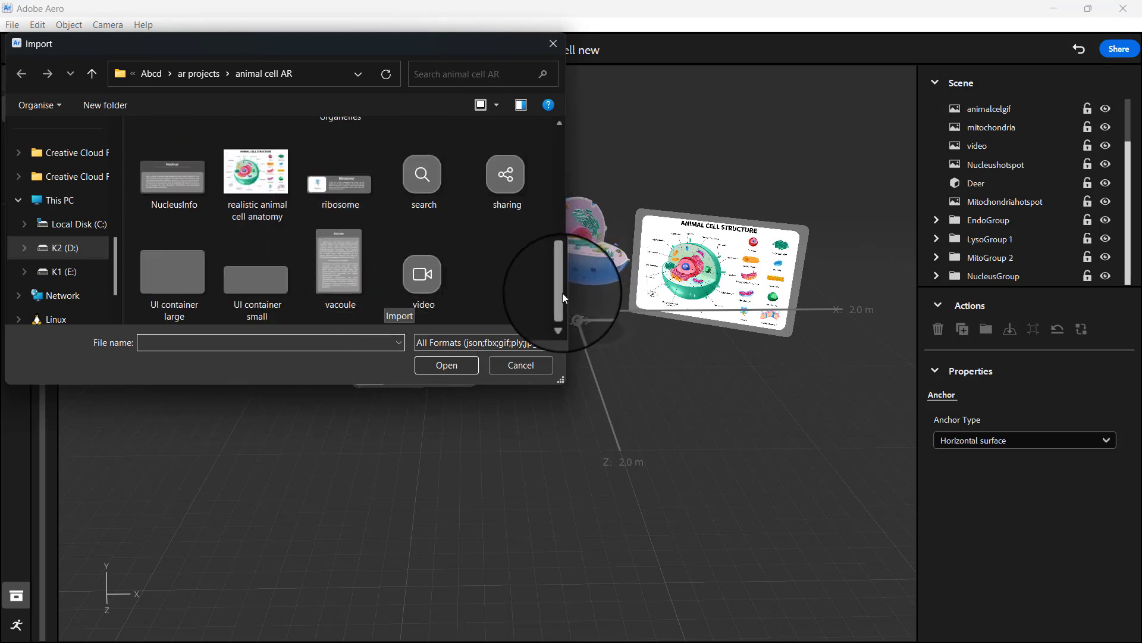
{"action": "left_click_drag", "start_coordinate": [563, 292], "coordinate": [559, 245]}
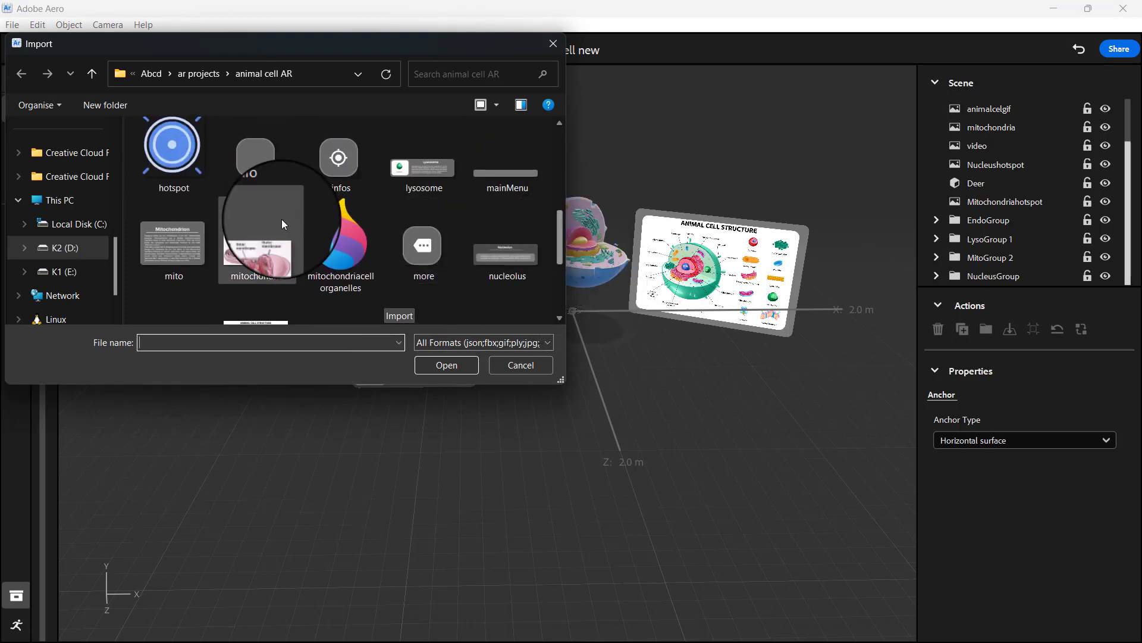
{"action": "double_click", "coordinate": [339, 238]}
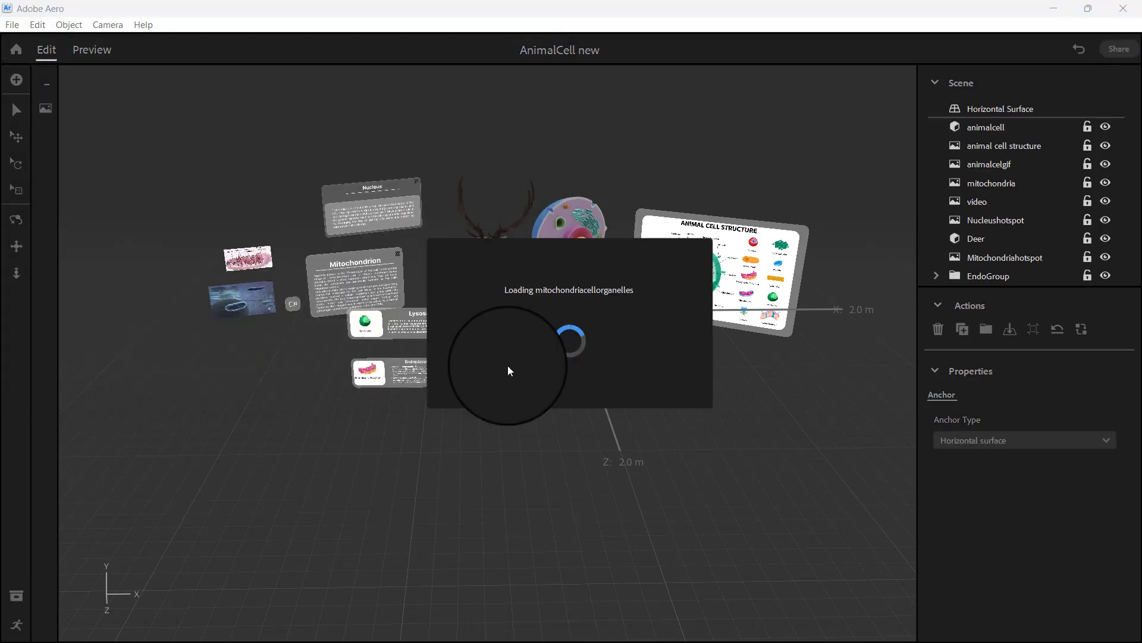
{"action": "scroll", "coordinate": [666, 401], "scroll_direction": "down", "scroll_amount": 5}
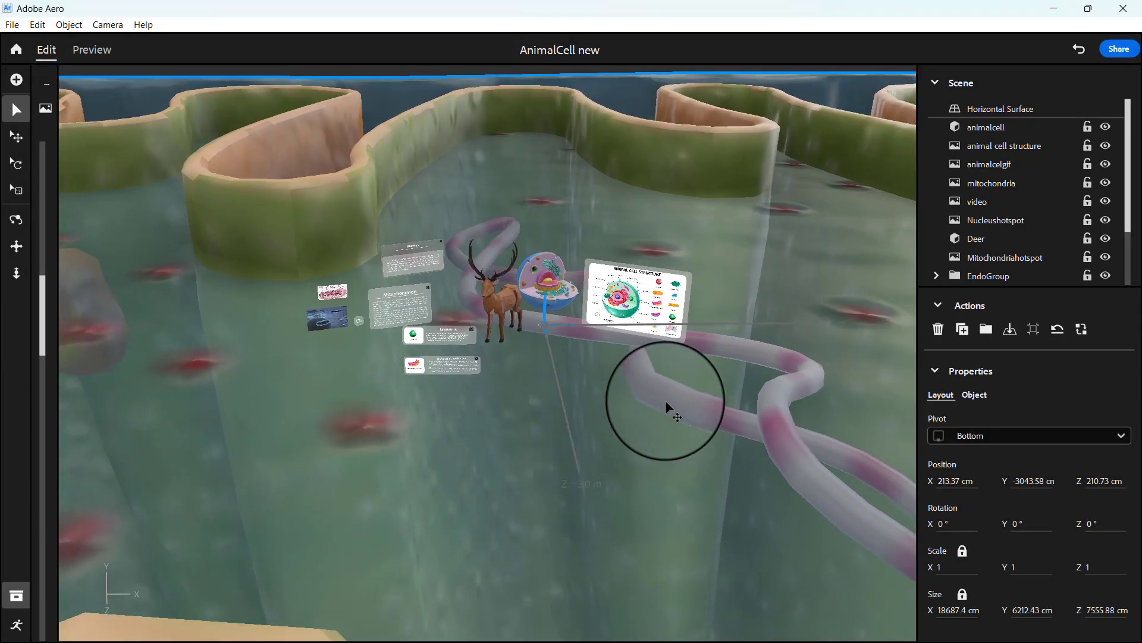
Step: Scale the mitochondria model down to about 810 cm wide and move it back along Z to about -5412 cm
{"action": "scroll", "coordinate": [665, 402], "scroll_direction": "down", "scroll_amount": 5}
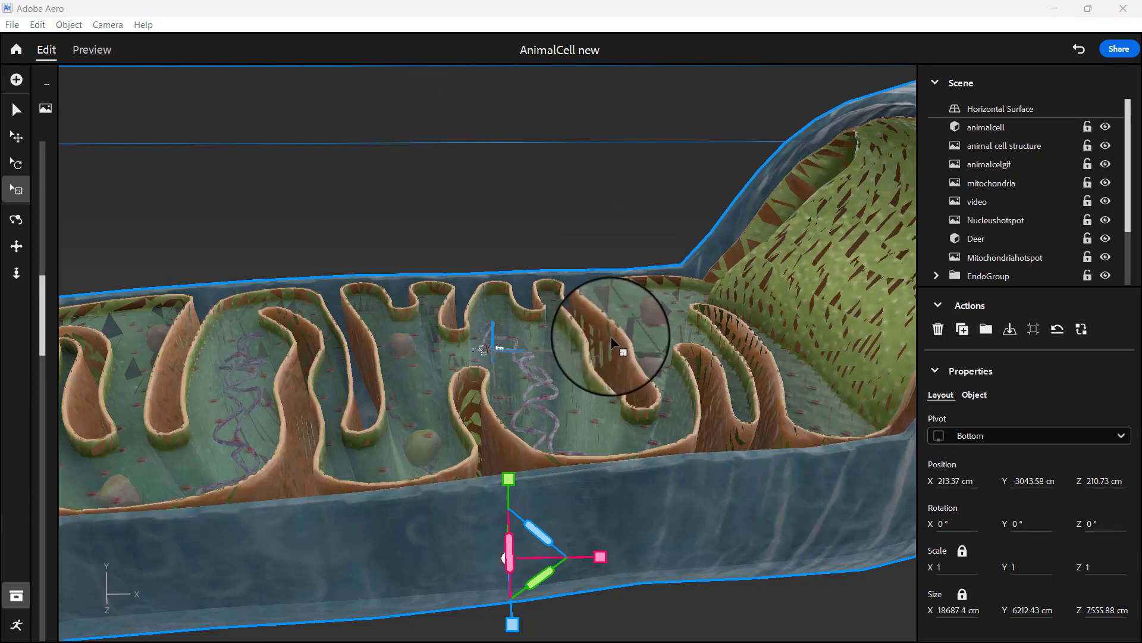
{"action": "left_click_drag", "start_coordinate": [511, 476], "coordinate": [520, 541]}
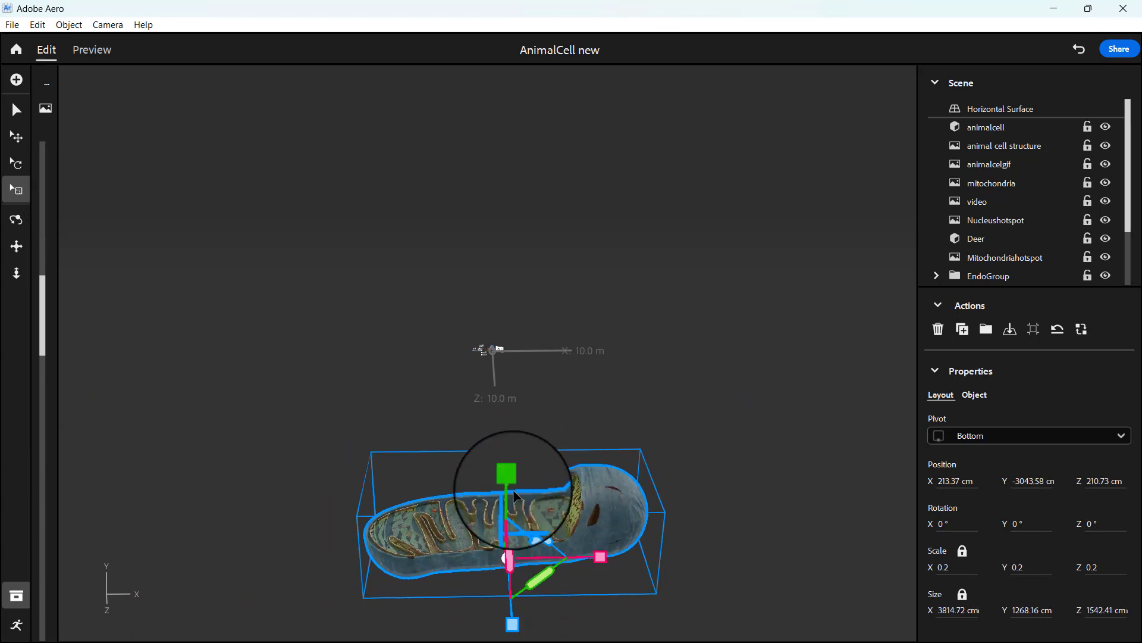
{"action": "left_click_drag", "start_coordinate": [509, 483], "coordinate": [512, 507]}
{"action": "left_click", "coordinate": [16, 110]}
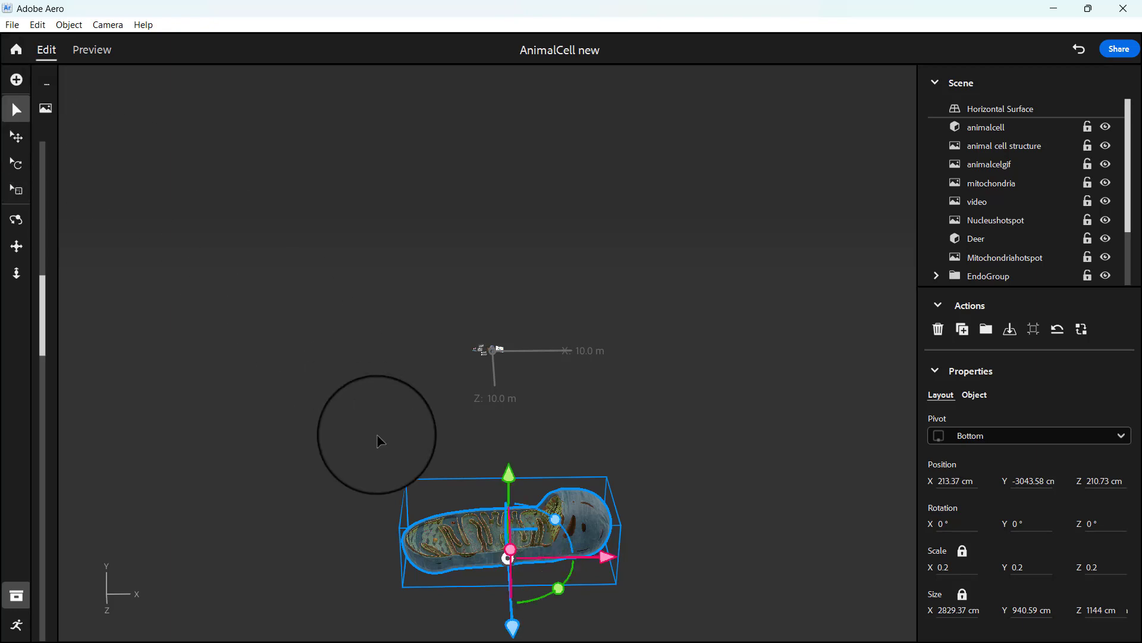
{"action": "left_click_drag", "start_coordinate": [512, 630], "coordinate": [502, 416]}
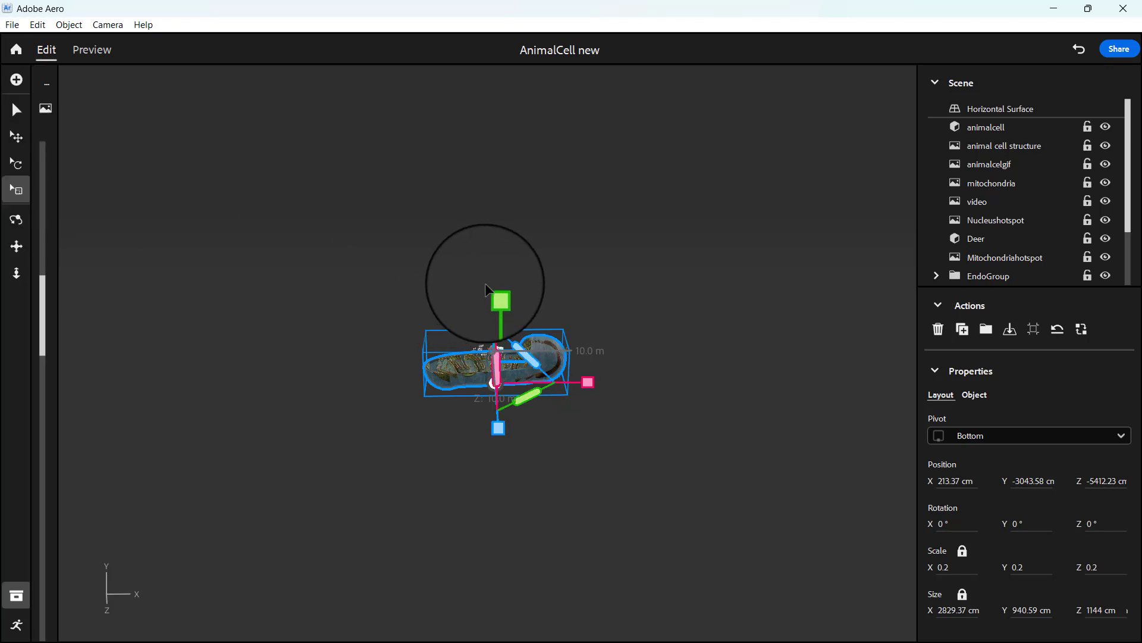
{"action": "left_click_drag", "start_coordinate": [494, 291], "coordinate": [491, 354]}
Step: Reset the camera and tilt the mitochondria model forward about its X axis
{"action": "left_click", "coordinate": [100, 24]}
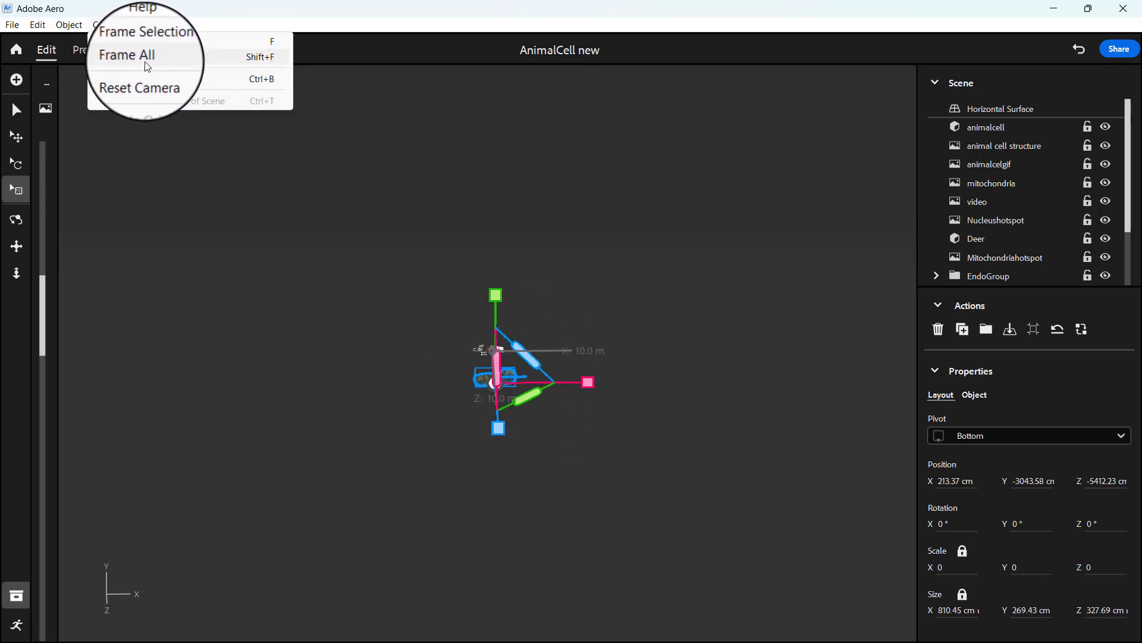
{"action": "left_click", "coordinate": [151, 80]}
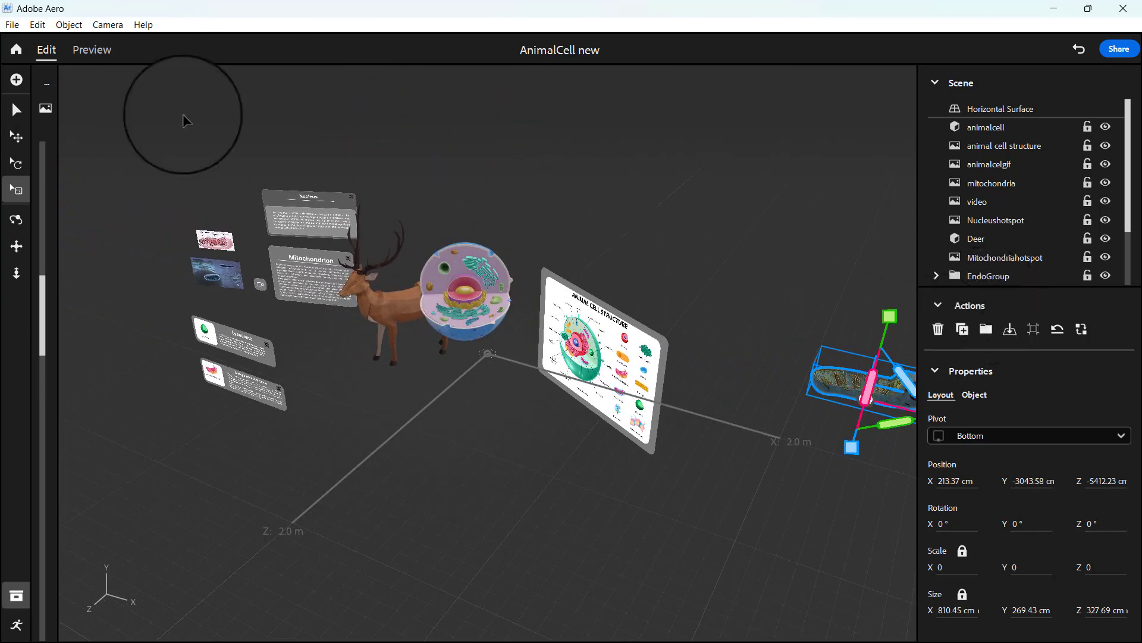
{"action": "left_click", "coordinate": [17, 111]}
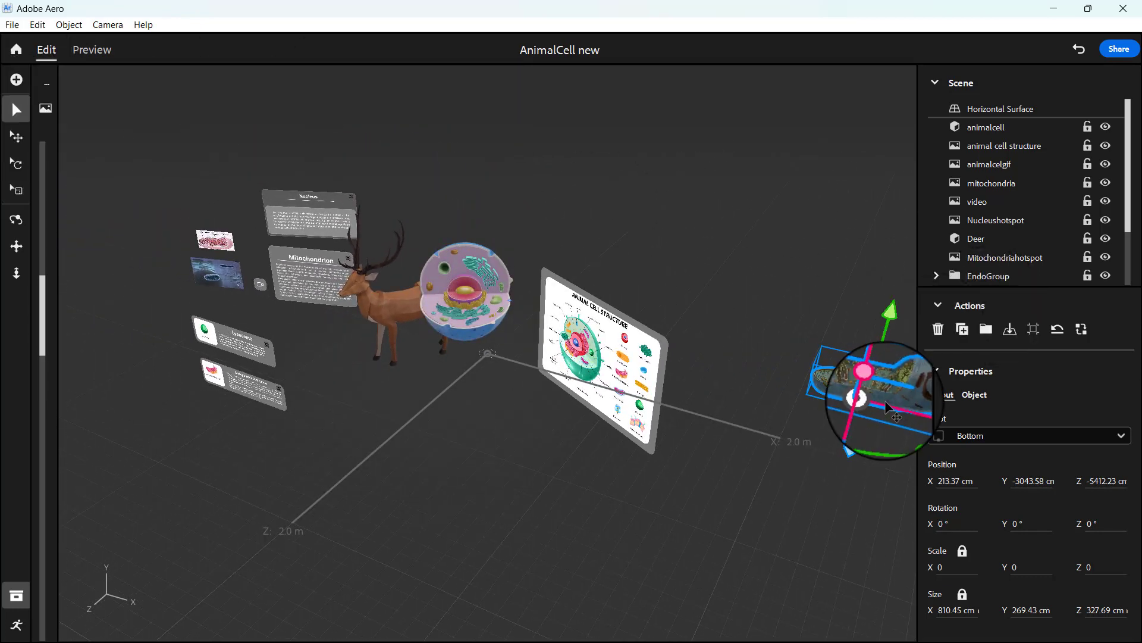
{"action": "left_click_drag", "start_coordinate": [867, 390], "coordinate": [422, 383]}
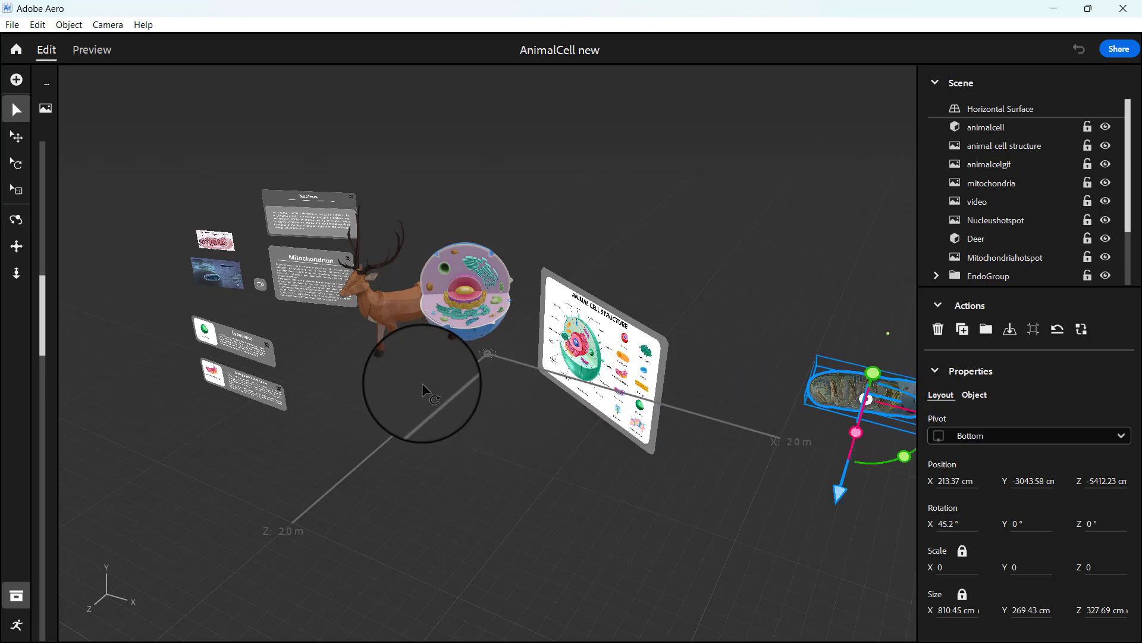
{"action": "left_click_drag", "start_coordinate": [871, 402], "coordinate": [822, 404]}
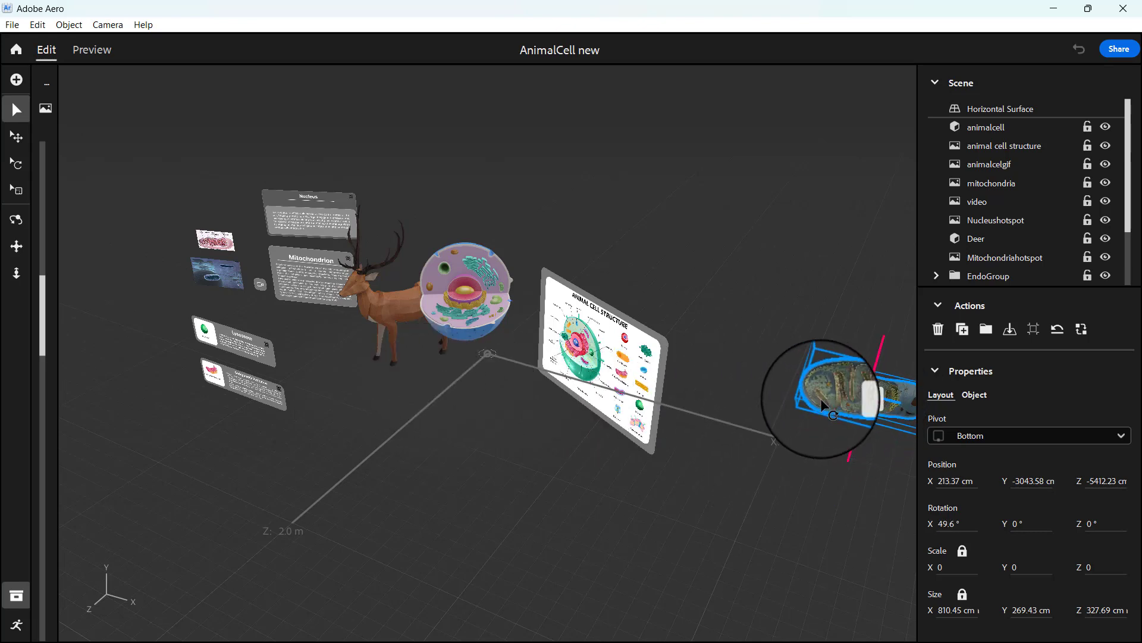
{"action": "left_click_drag", "start_coordinate": [796, 350], "coordinate": [810, 325]}
{"action": "right_click_drag", "start_coordinate": [828, 465], "coordinate": [860, 479]}
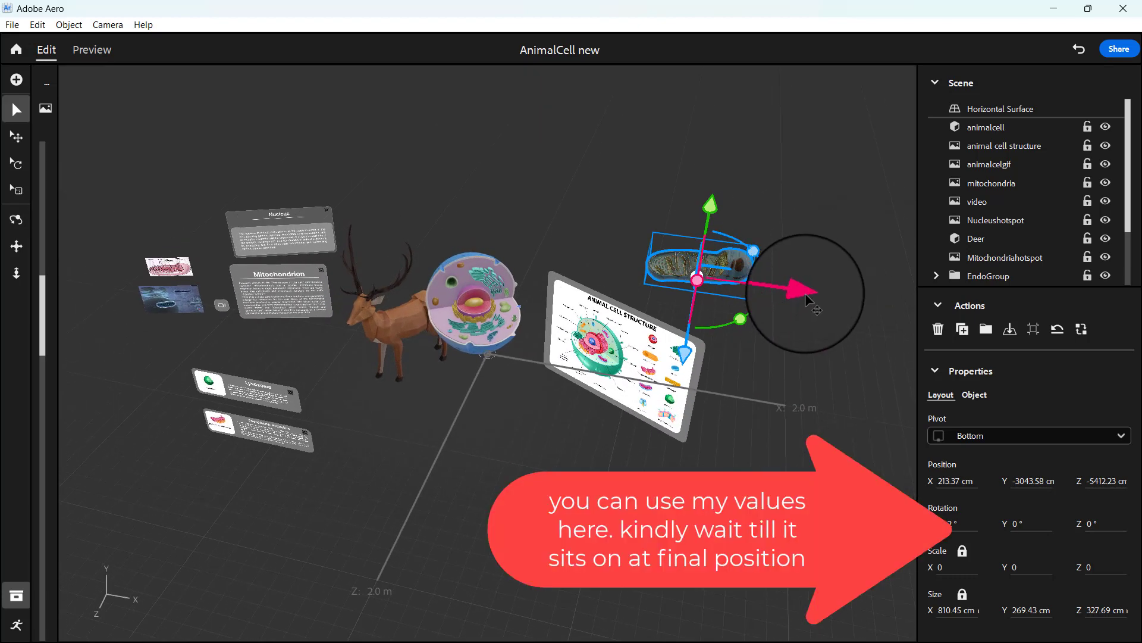
Step: Move the mitochondria model over to the Mitochondrion images' side of the scene and rotate it about its vertical axis to about 41°
{"action": "left_click_drag", "start_coordinate": [808, 300], "coordinate": [44, 443]}
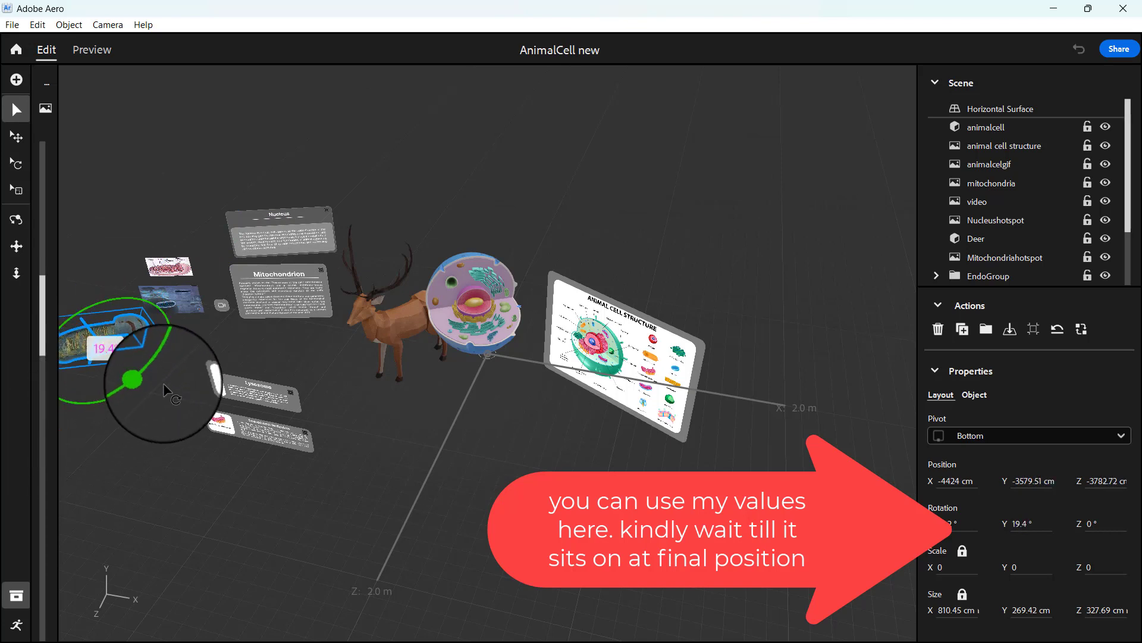
{"action": "left_click_drag", "start_coordinate": [163, 383], "coordinate": [204, 383]}
{"action": "left_click", "coordinate": [411, 373]}
{"action": "left_click", "coordinate": [485, 345], "text": "shift"}
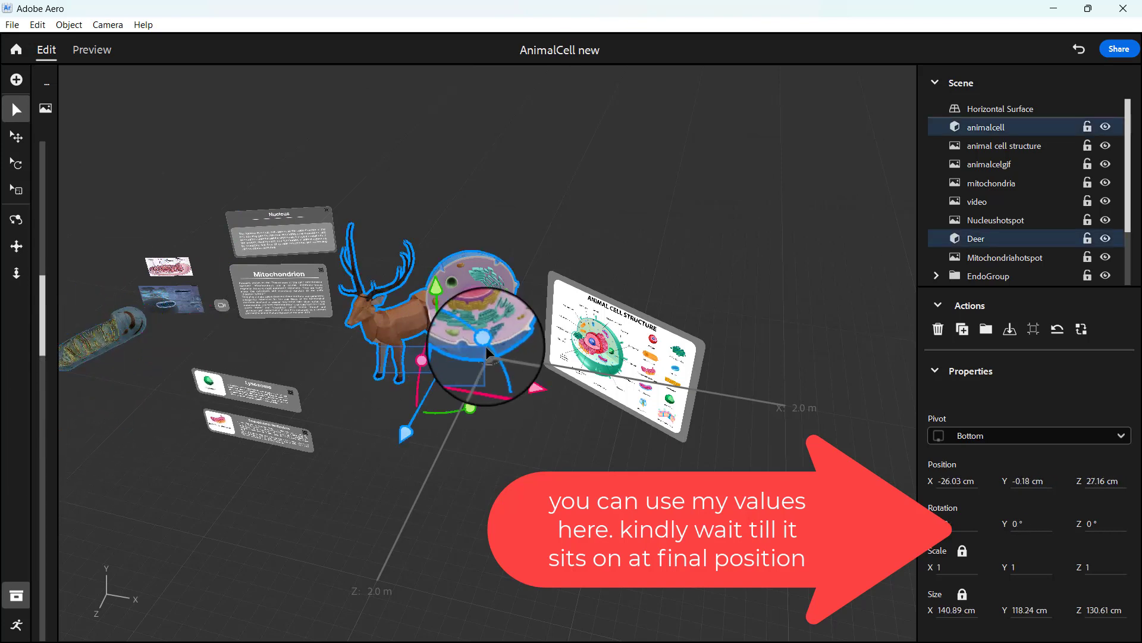
{"action": "left_click_drag", "start_coordinate": [484, 471], "coordinate": [475, 434], "text": "alt"}
{"action": "left_click", "coordinate": [679, 497]}
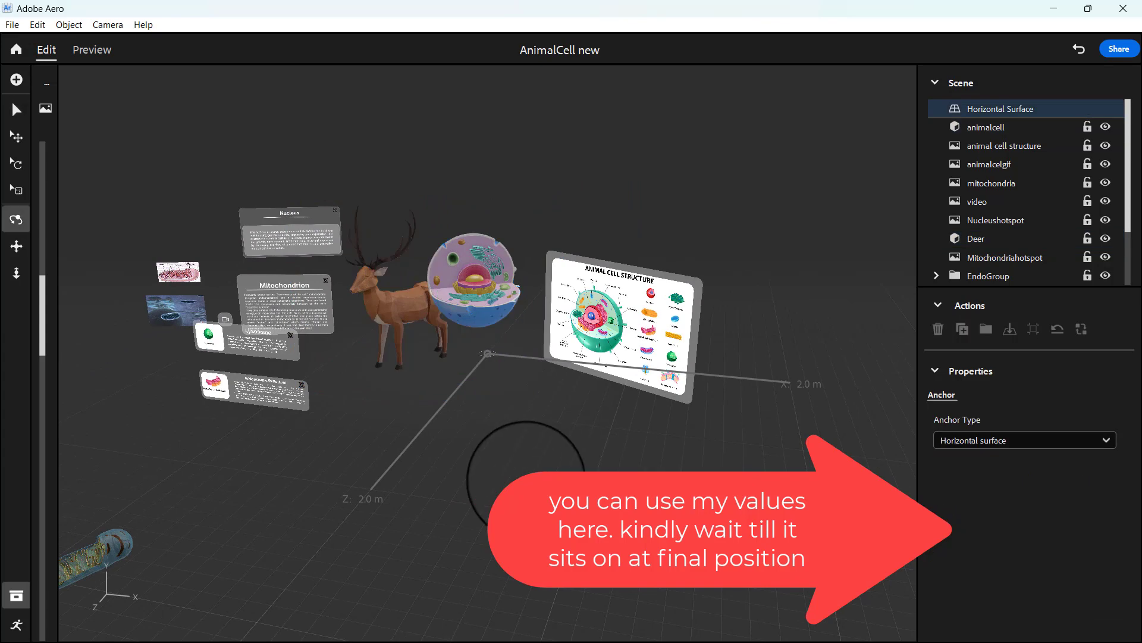
Step: Move the mitochondria model onto the ground behind the panels, at about X -165, Y 0, Z -274 cm
{"action": "mouse_move", "coordinate": [525, 476]}
{"action": "left_mouse_down", "text": "alt"}
{"action": "mouse_move", "coordinate": [556, 446]}
{"action": "mouse_move", "coordinate": [587, 461]}
{"action": "mouse_move", "coordinate": [529, 471]}
{"action": "left_mouse_up", "text": "alt"}
{"action": "scroll", "coordinate": [529, 470], "scroll_direction": "down", "scroll_amount": 3}
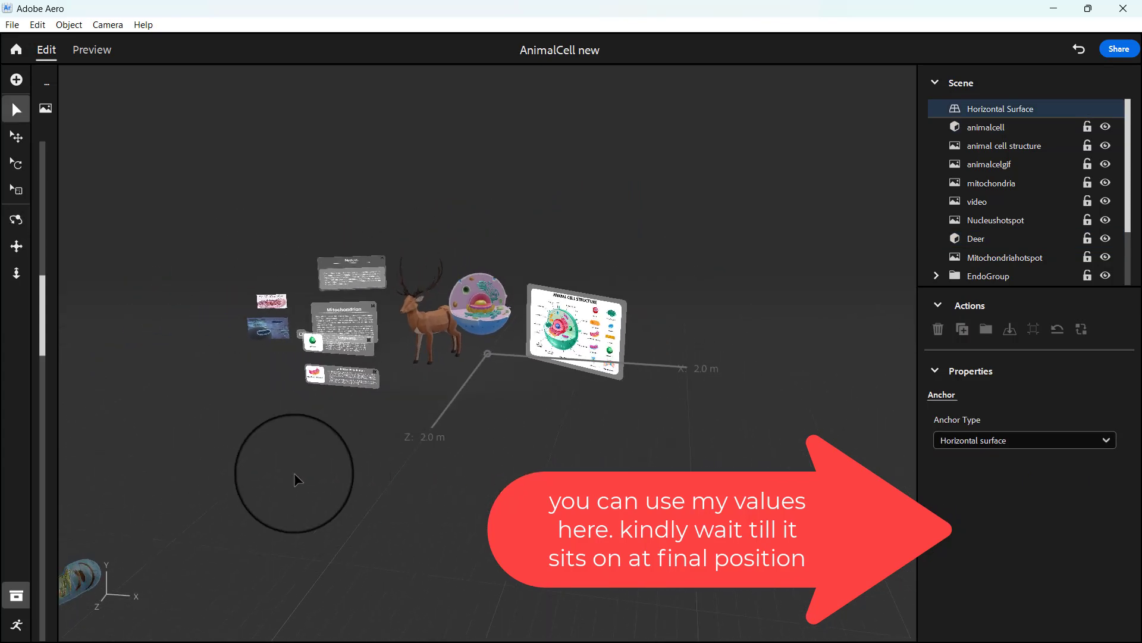
{"action": "left_click_drag", "start_coordinate": [266, 470], "coordinate": [221, 482], "text": "alt"}
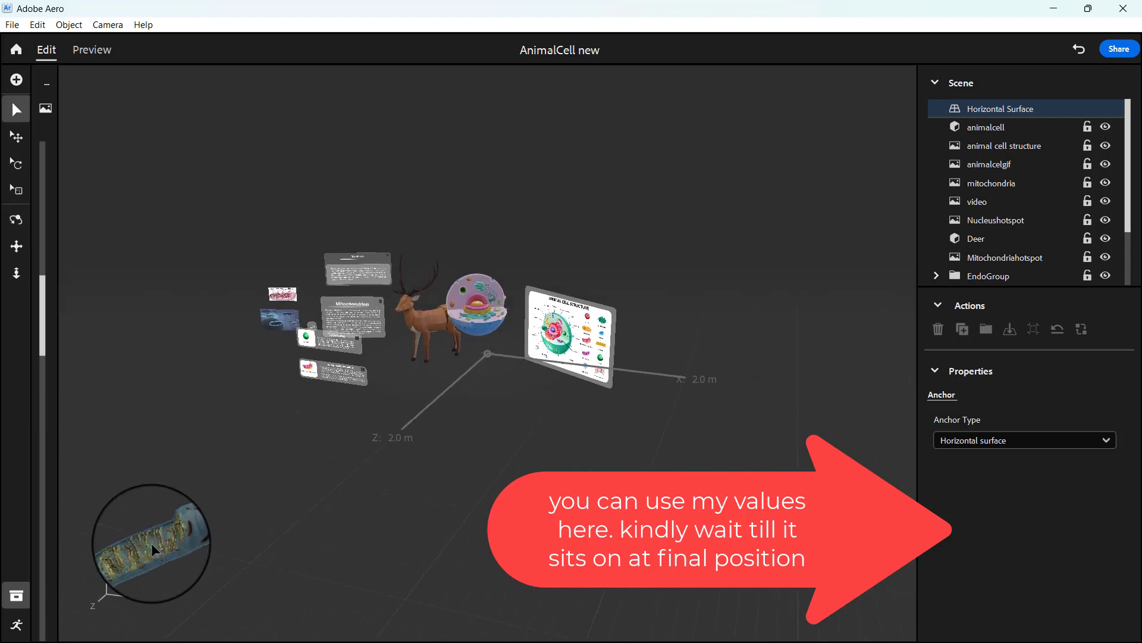
{"action": "left_click", "coordinate": [152, 551]}
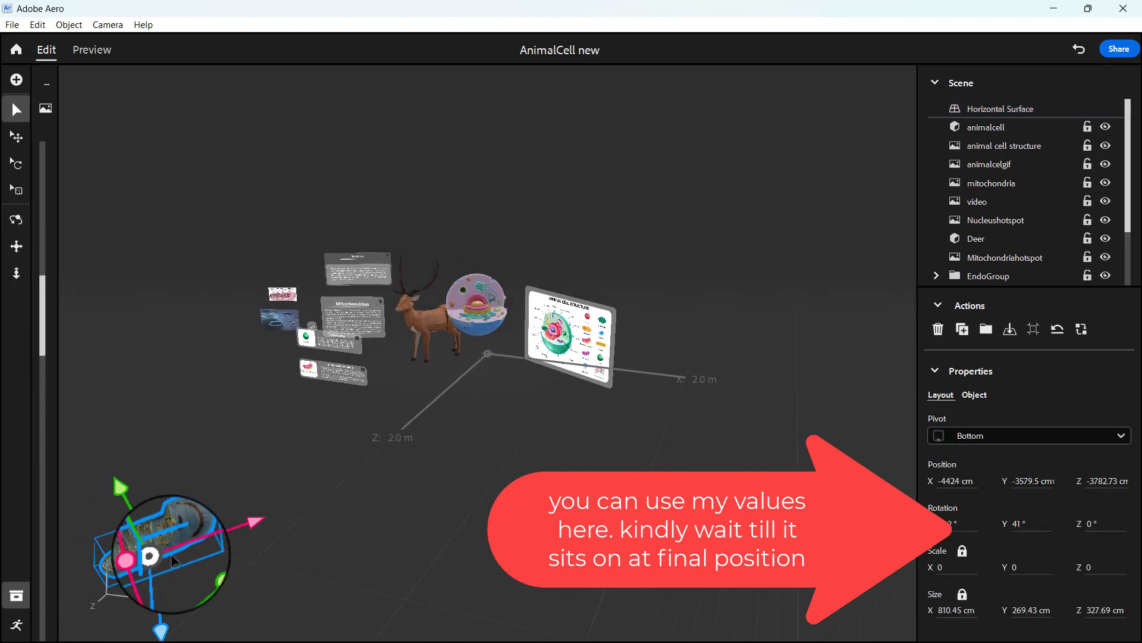
{"action": "left_click_drag", "start_coordinate": [157, 559], "coordinate": [445, 280]}
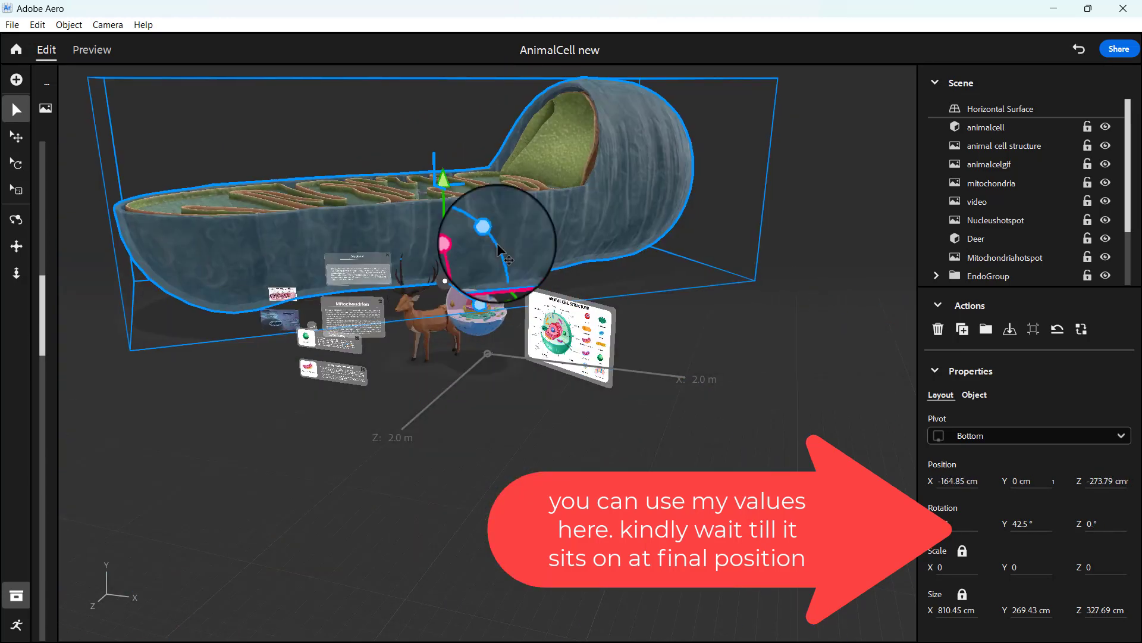
Step: Shrink the mitochondria model to about 68 cm wide and place it below the images beside the Mitochondrion panel
{"action": "left_click", "coordinate": [11, 189]}
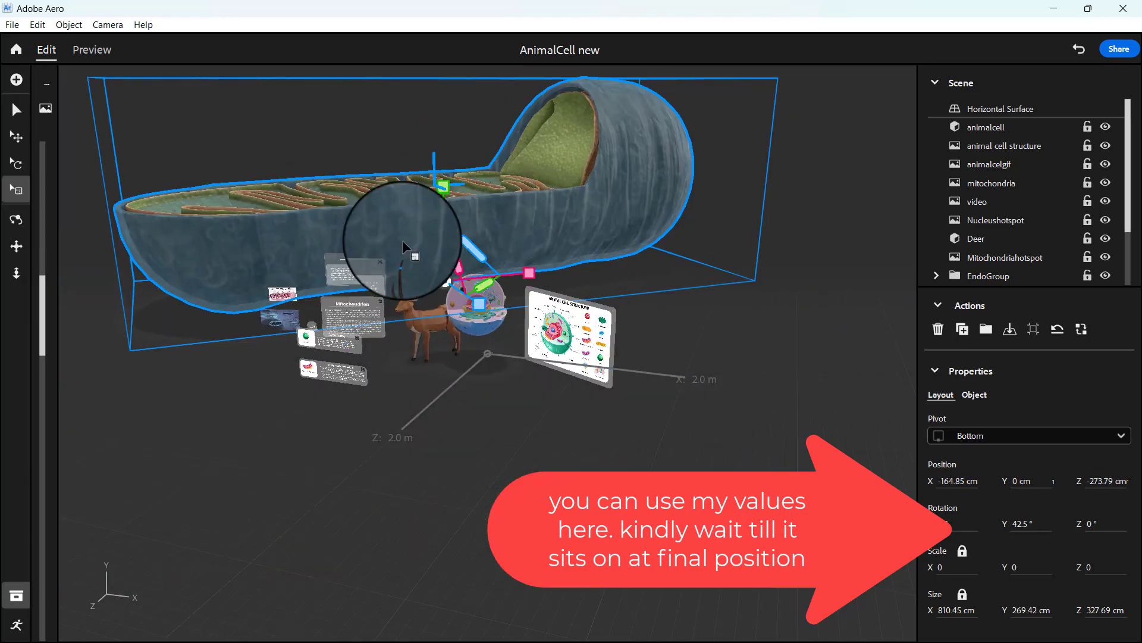
{"action": "left_click_drag", "start_coordinate": [443, 189], "coordinate": [244, 372]}
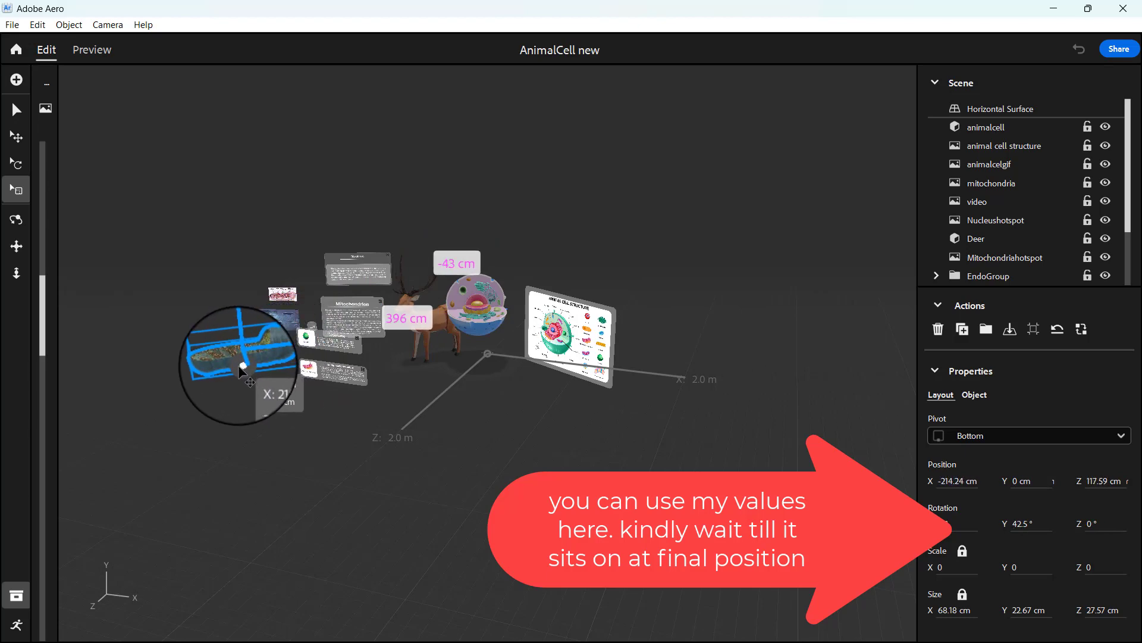
{"action": "left_click", "coordinate": [351, 417]}
{"action": "right_click_drag", "start_coordinate": [374, 416], "coordinate": [465, 396]}
{"action": "scroll", "coordinate": [488, 415], "scroll_direction": "up", "scroll_amount": 3}
{"action": "scroll", "coordinate": [488, 415], "scroll_direction": "up", "scroll_amount": 4}
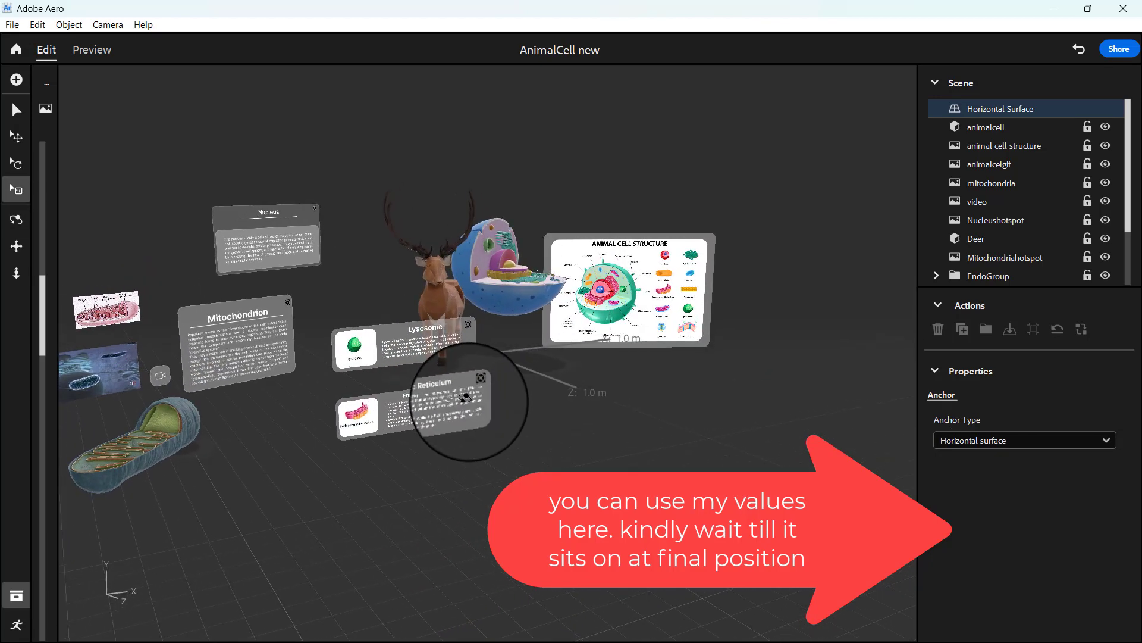